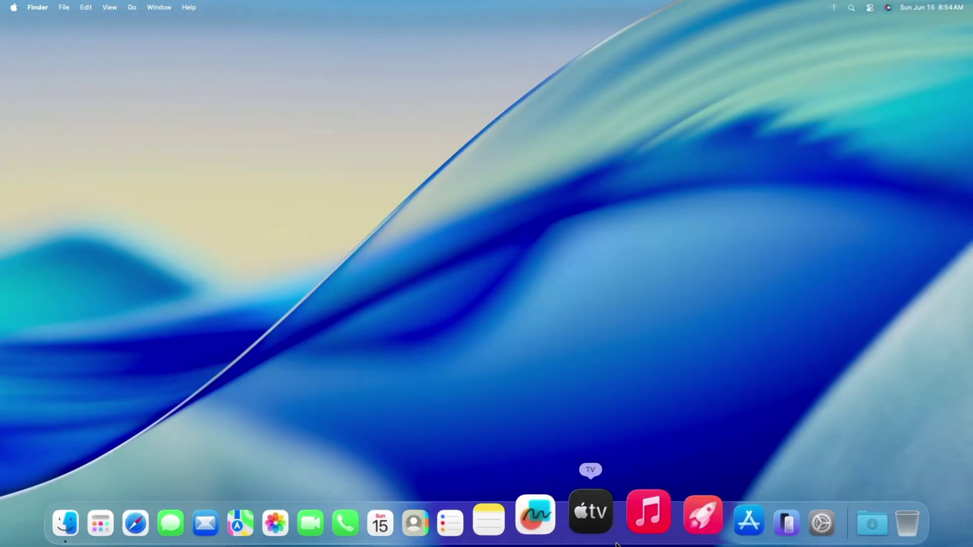
Check About This Mac, then turn on Dark Mode from Control Center
left_click(14, 11)
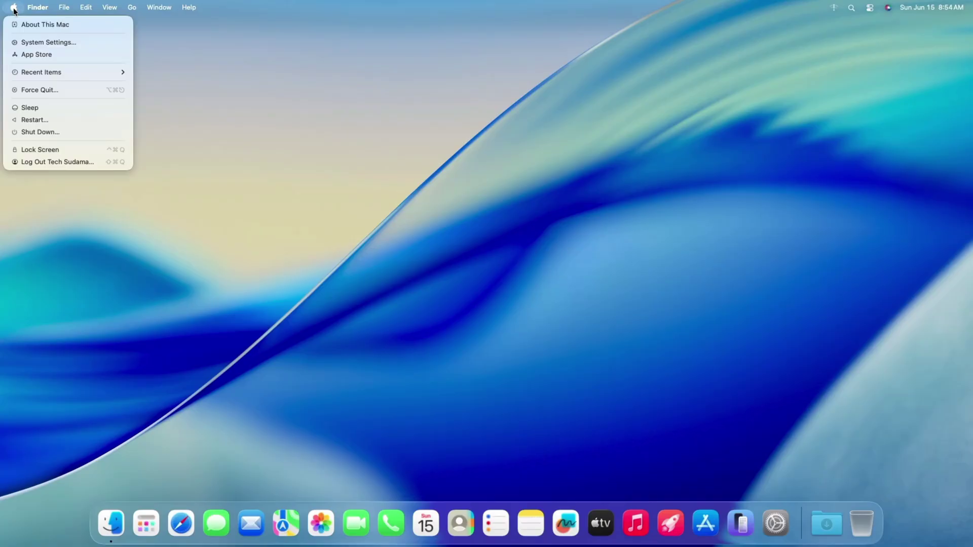
left_click(30, 20)
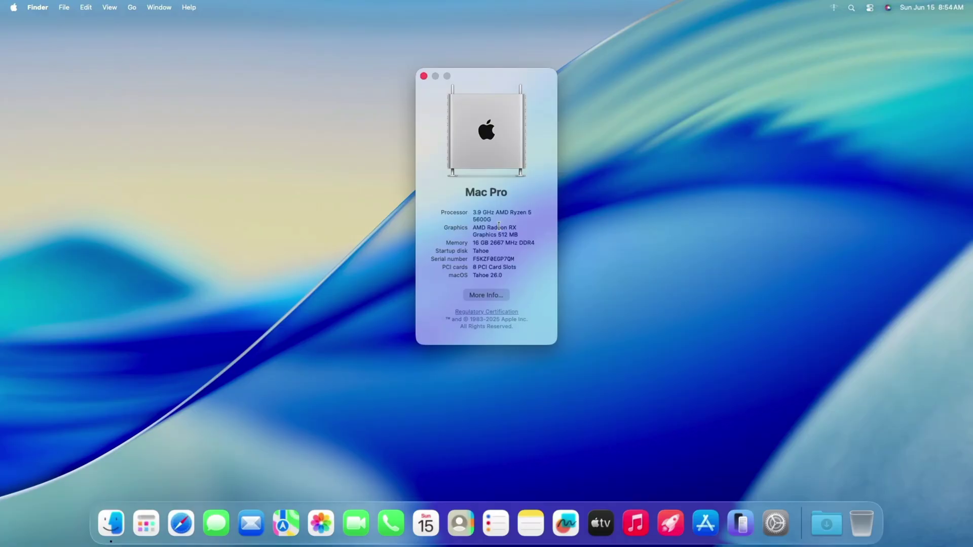
key("super+w")
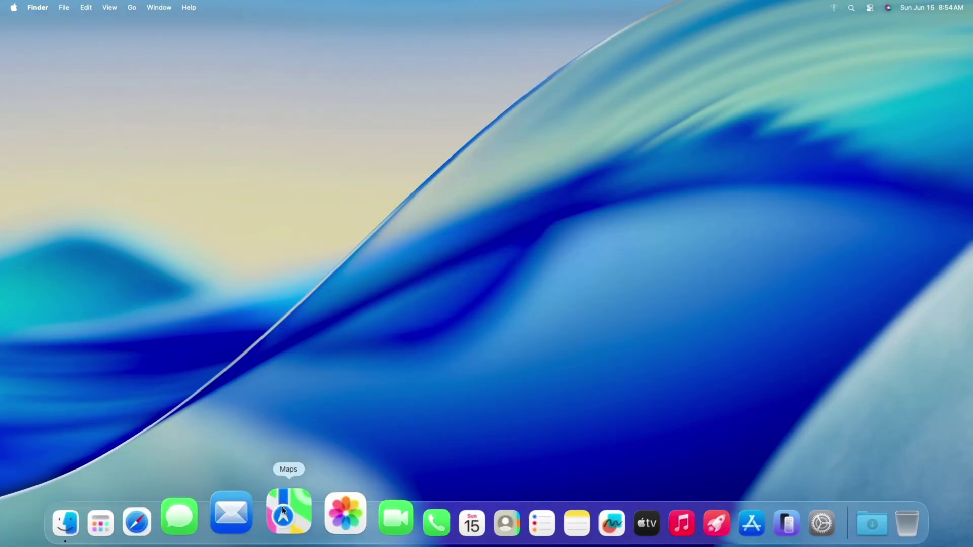
left_click(870, 7)
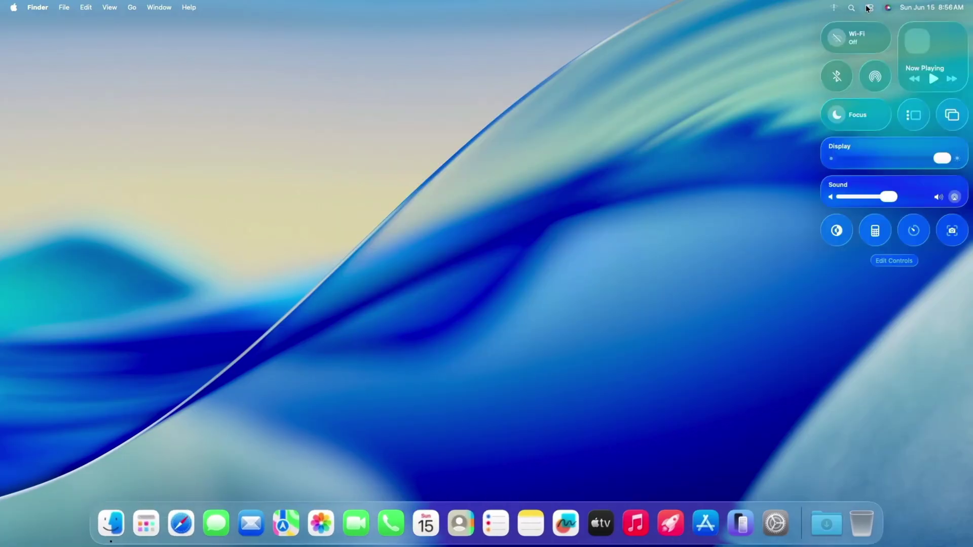
left_click(837, 231)
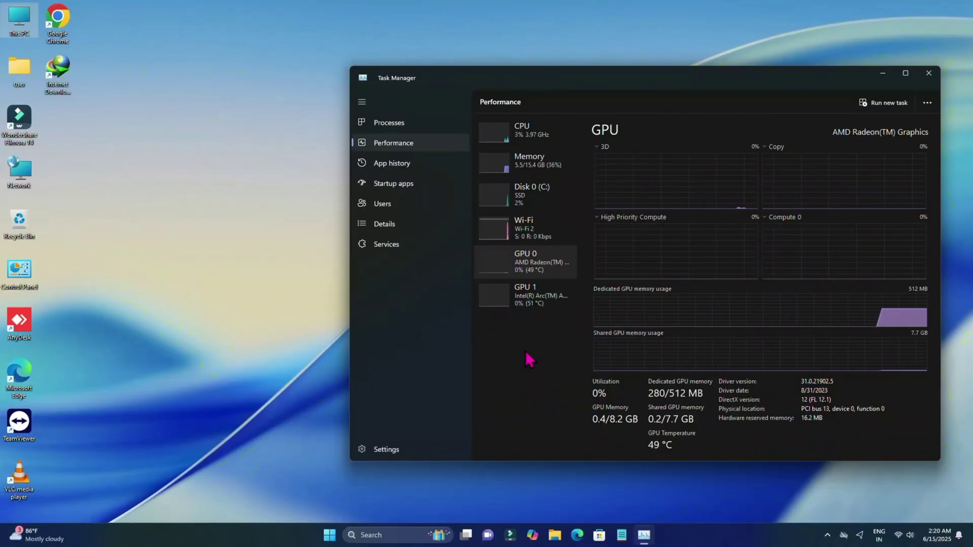
Close Task Manager and open File Explorer on the Downloads folder
left_click(928, 74)
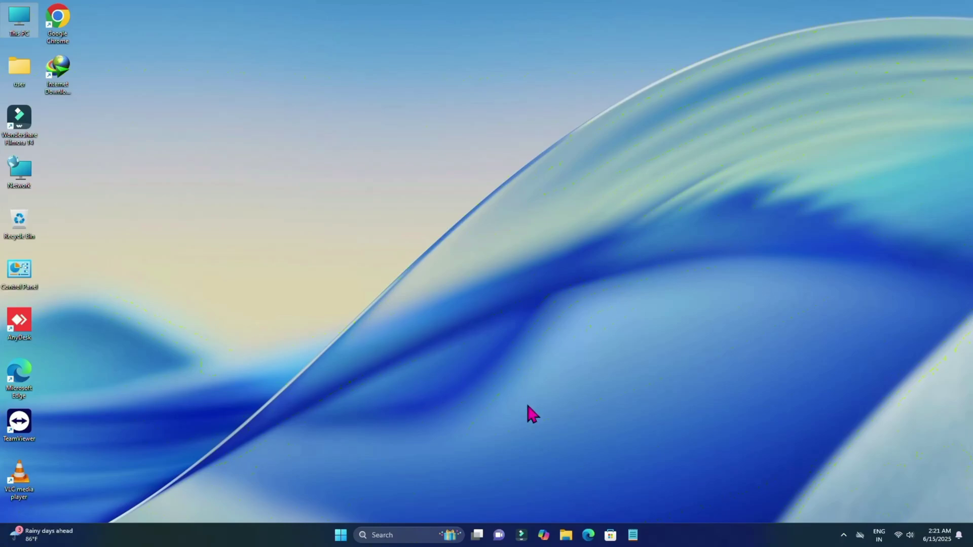
key("super+e")
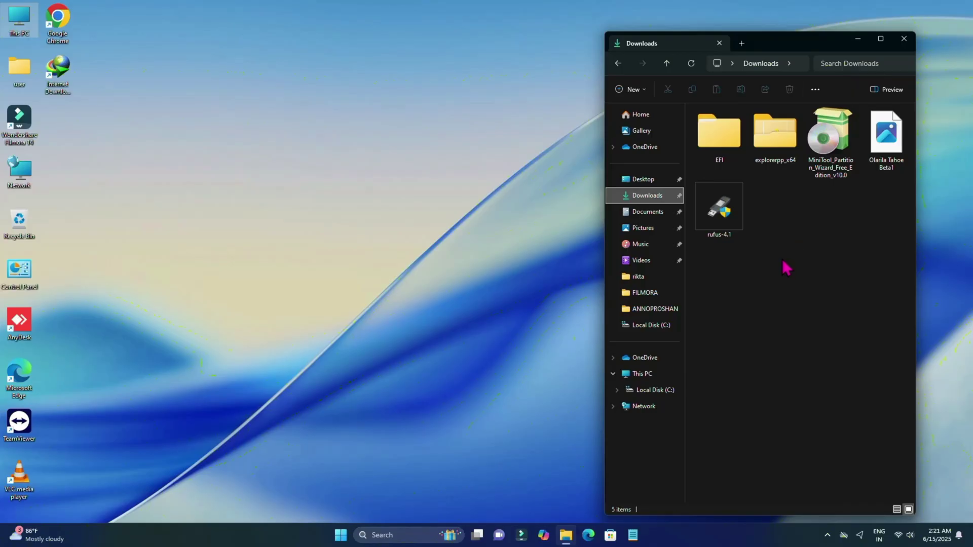
left_click(735, 281)
left_click_drag(735, 281, 800, 216)
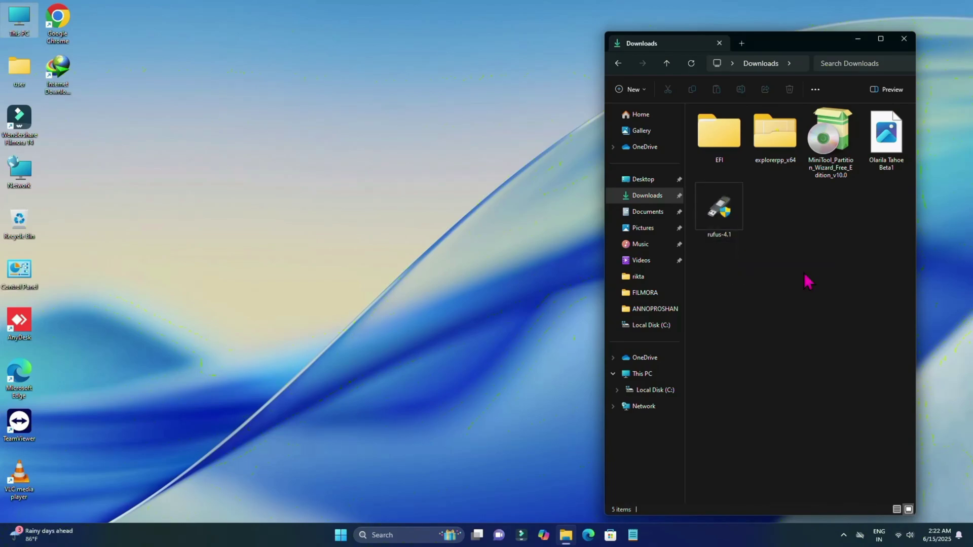
key("super")
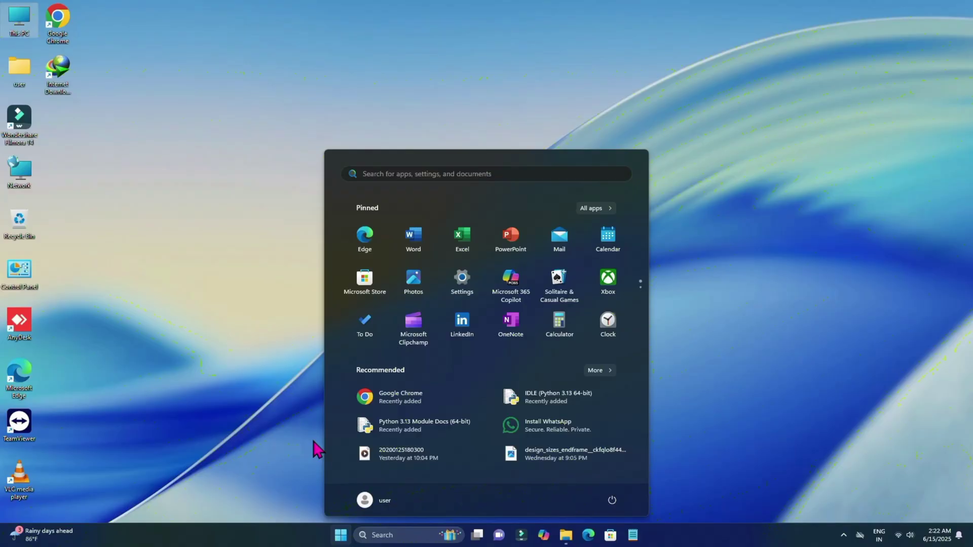
left_click(315, 448)
left_click(566, 535)
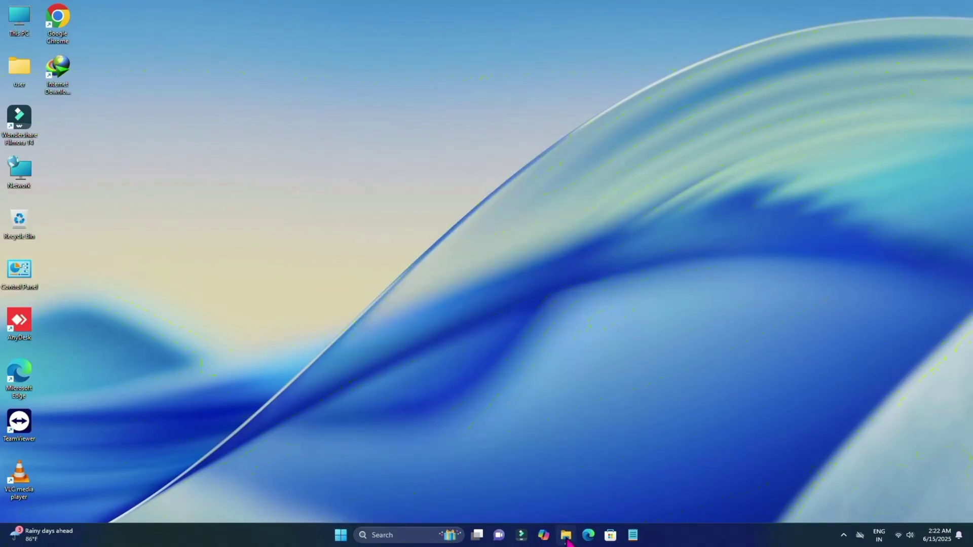
Launch rufus-4.1 as administrator and load Olarila Tahoe Beta1.raw as the boot image
double_click(725, 213)
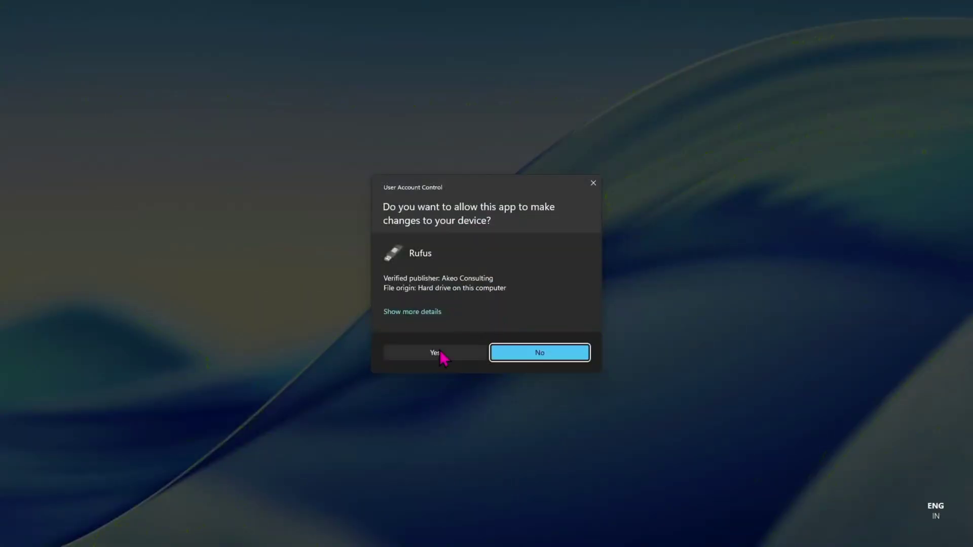
left_click(439, 354)
left_click(520, 277)
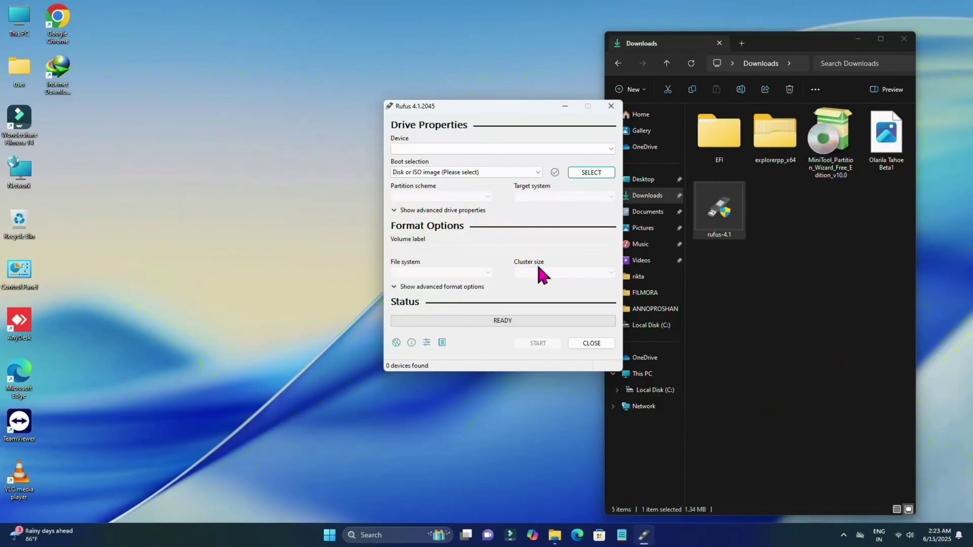
left_click_drag(886, 142, 567, 192)
left_click_drag(485, 196, 485, 195)
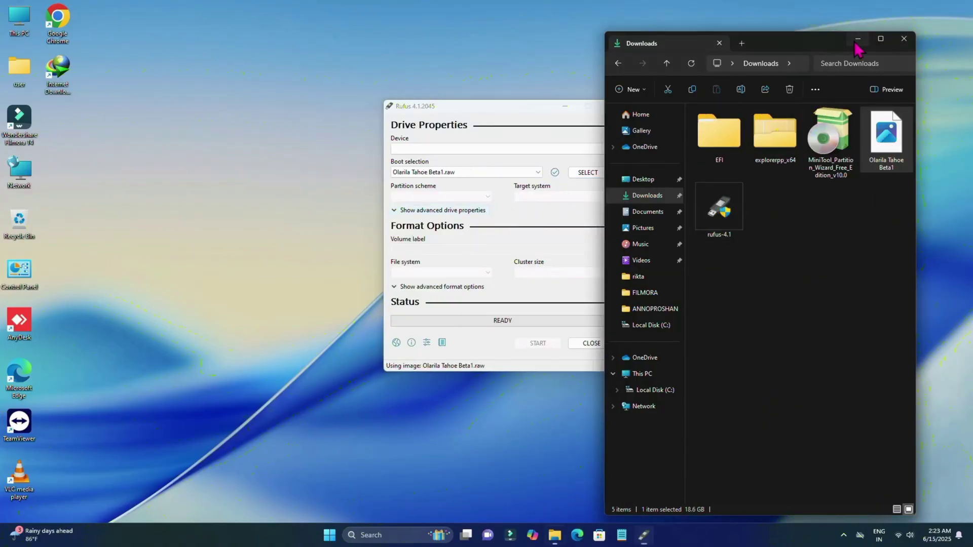
Dismiss the update check and keep EFI (Disk 1) [32 GB] as the target device
left_click(857, 38)
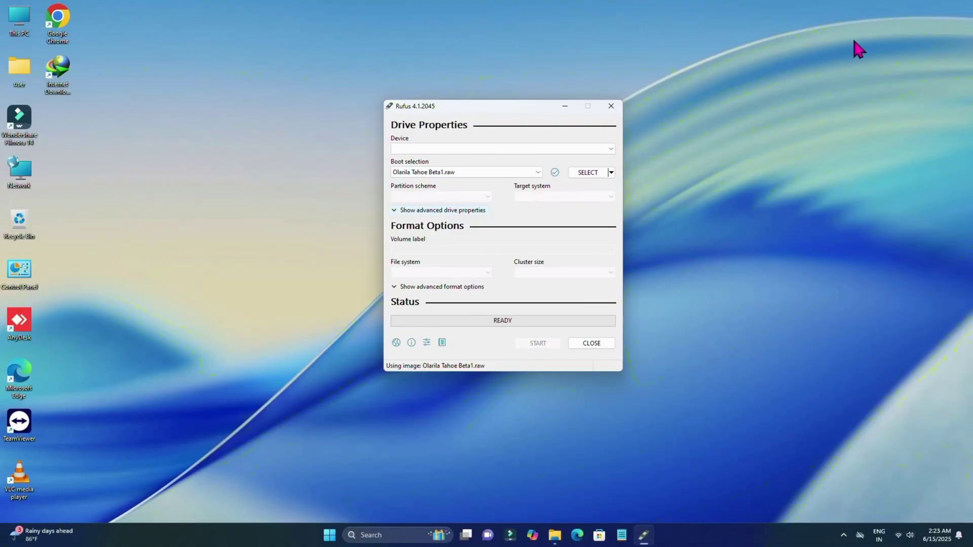
left_click(521, 341)
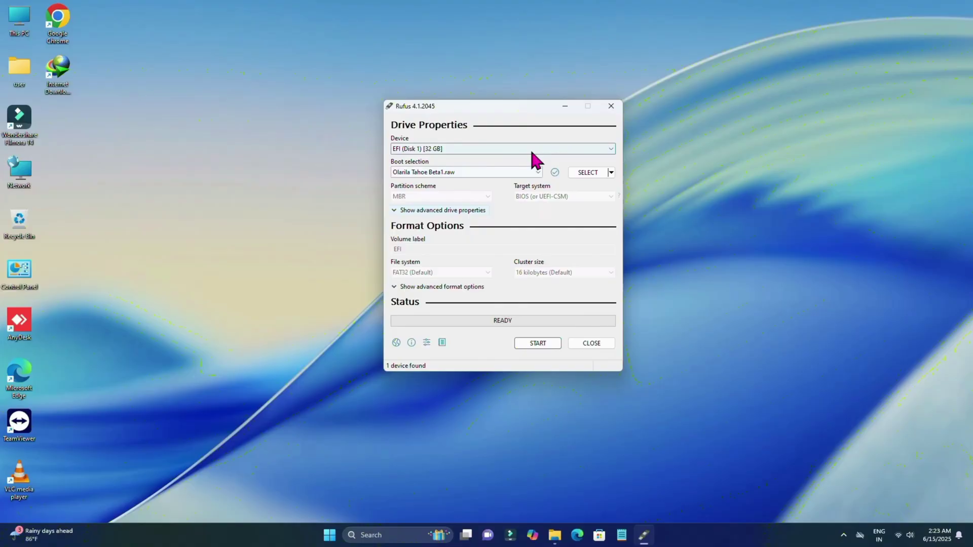
left_click(532, 150)
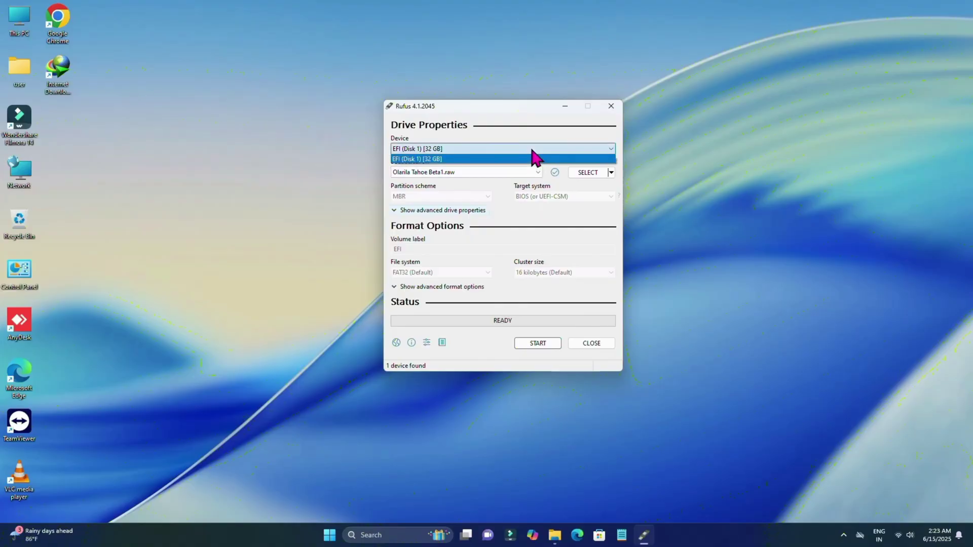
left_click(532, 158)
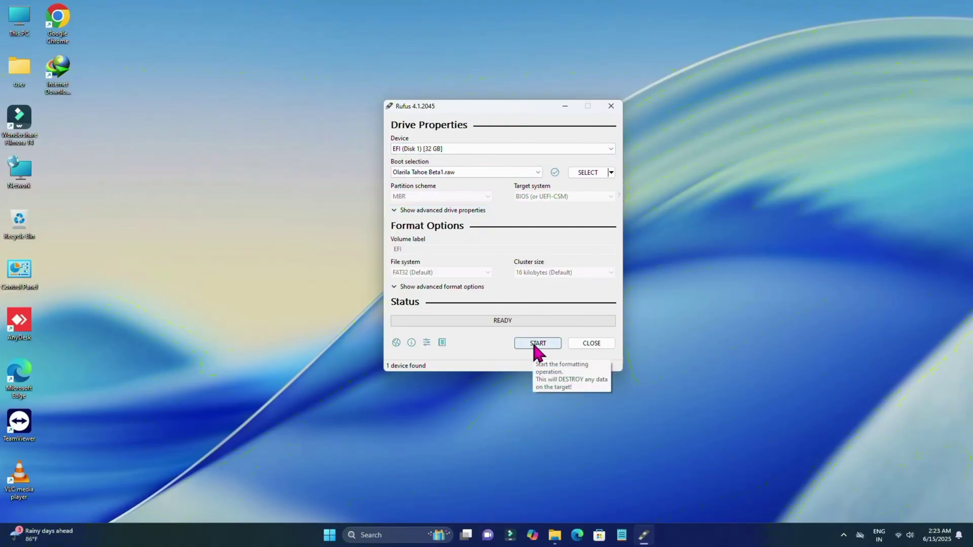
Write Olarila Tahoe Beta1.raw to the 32 GB EFI drive, accepting the data-erase warning
left_click(534, 345)
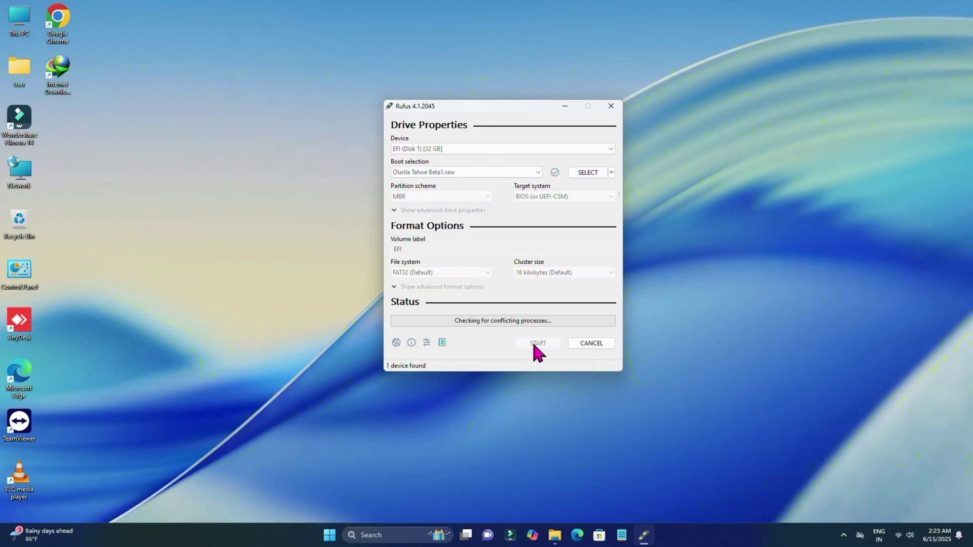
left_click(522, 306)
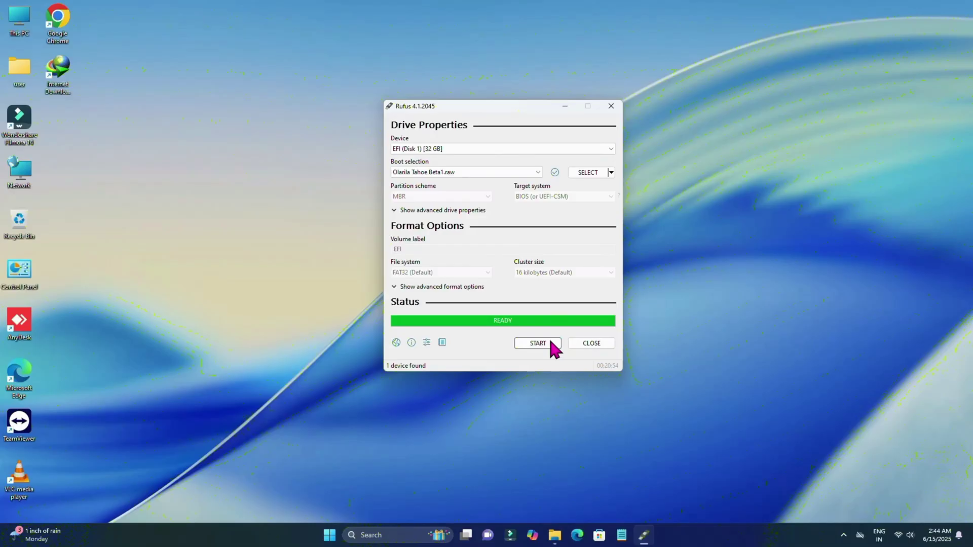
Close Rufus and install MiniTool Partition Wizard Free from Downloads, accepting the license
left_click(594, 345)
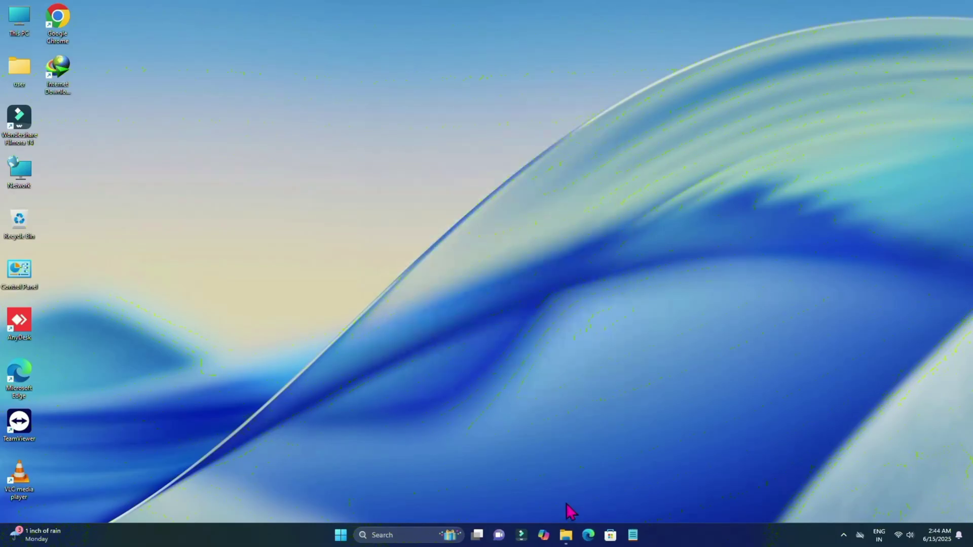
left_click(565, 533)
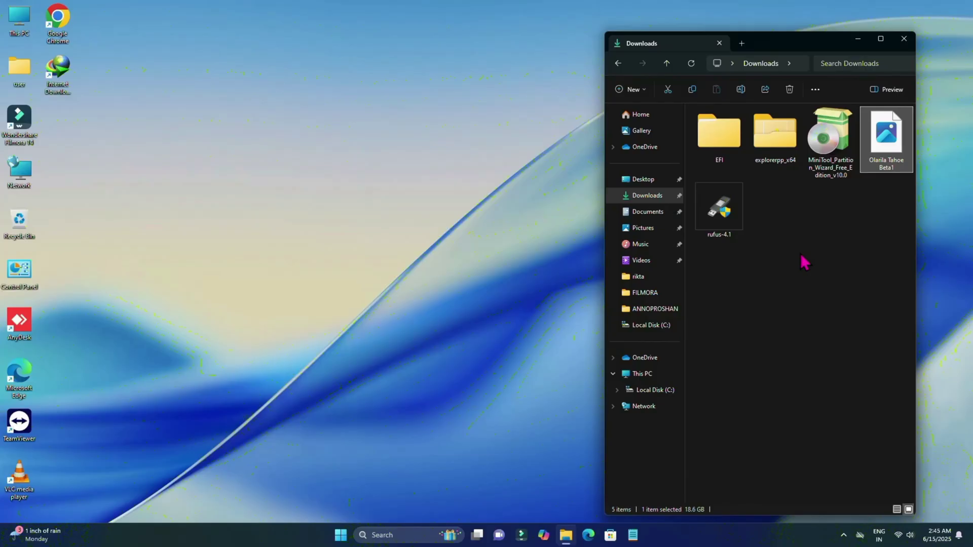
double_click(836, 124)
left_click(443, 360)
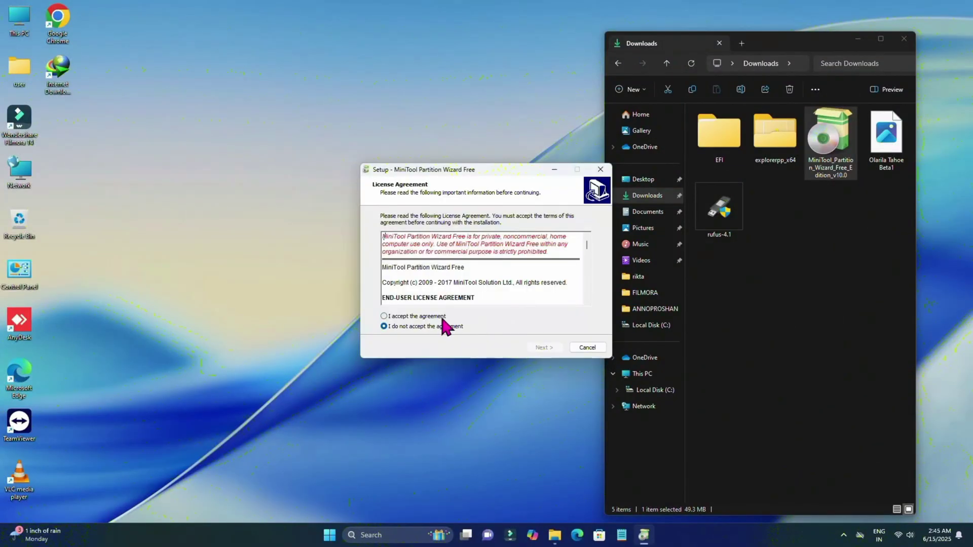
left_click(384, 315)
left_click(544, 348)
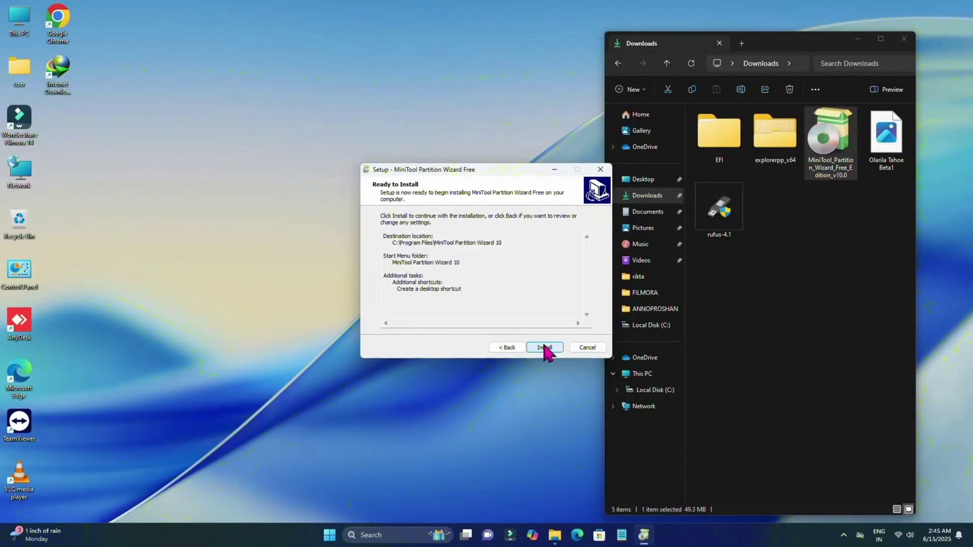
left_click(543, 347)
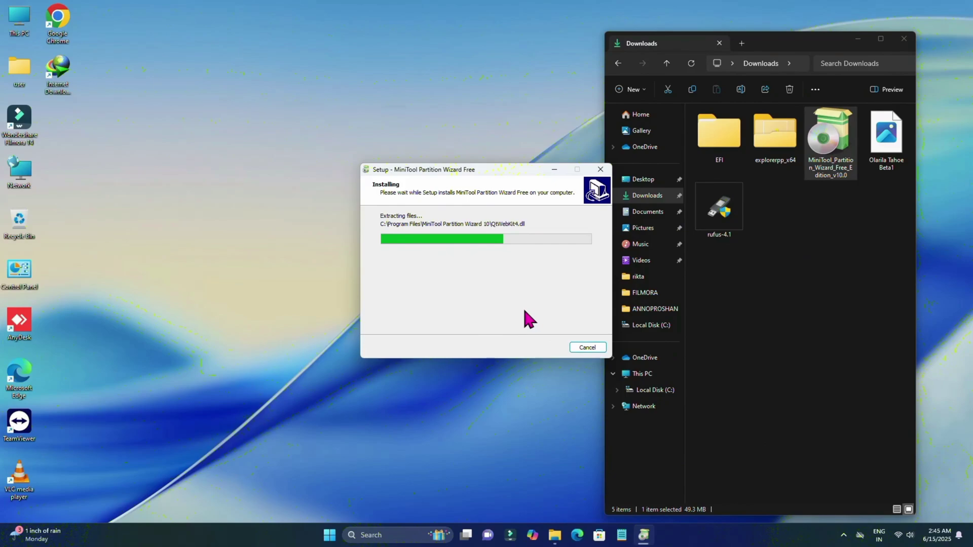
Finish setup, launch Partition Wizard and select the EFI partition on Disk 2
left_click(546, 347)
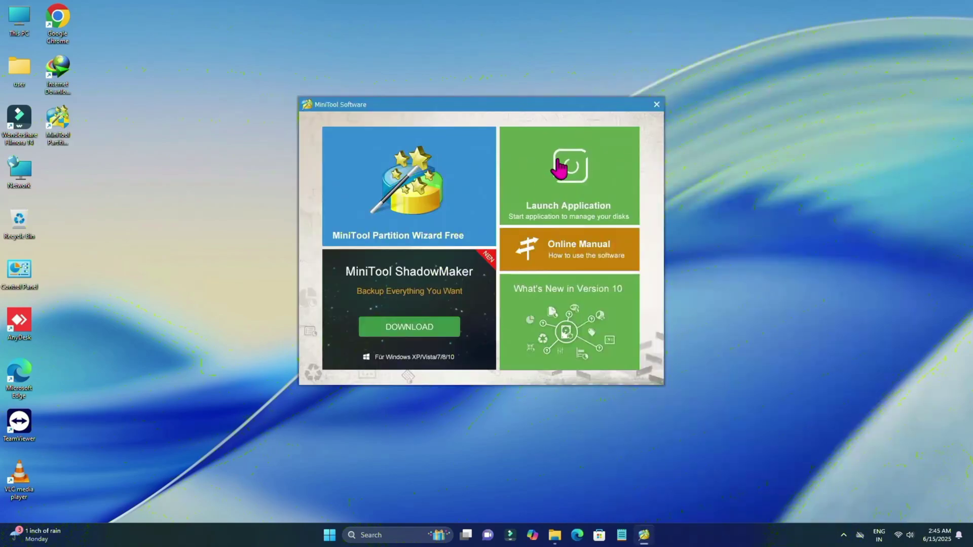
left_click(558, 170)
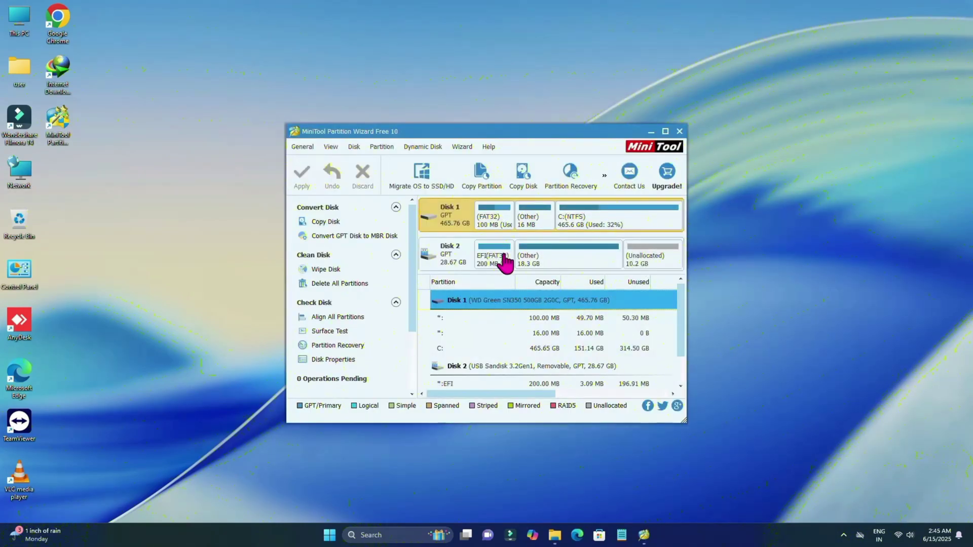
left_click(455, 258)
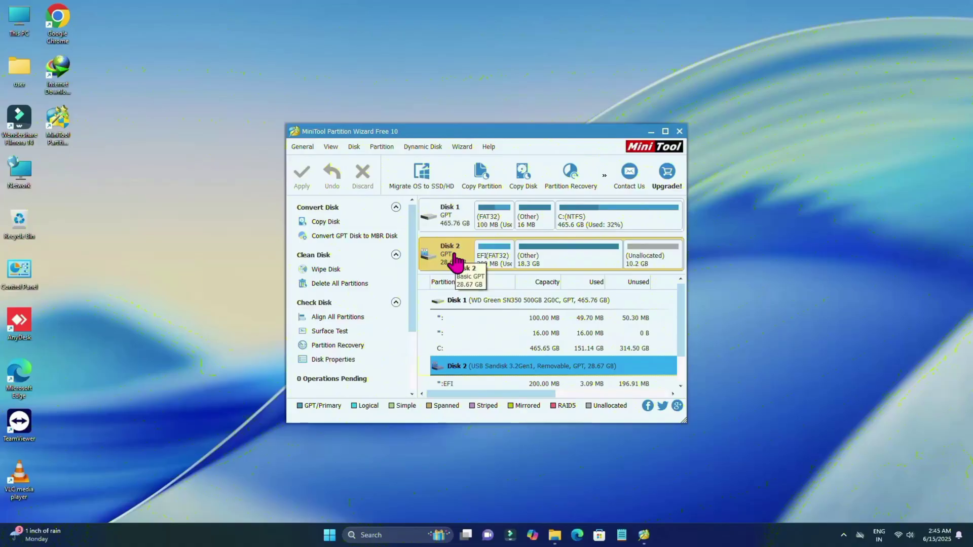
left_click(489, 258)
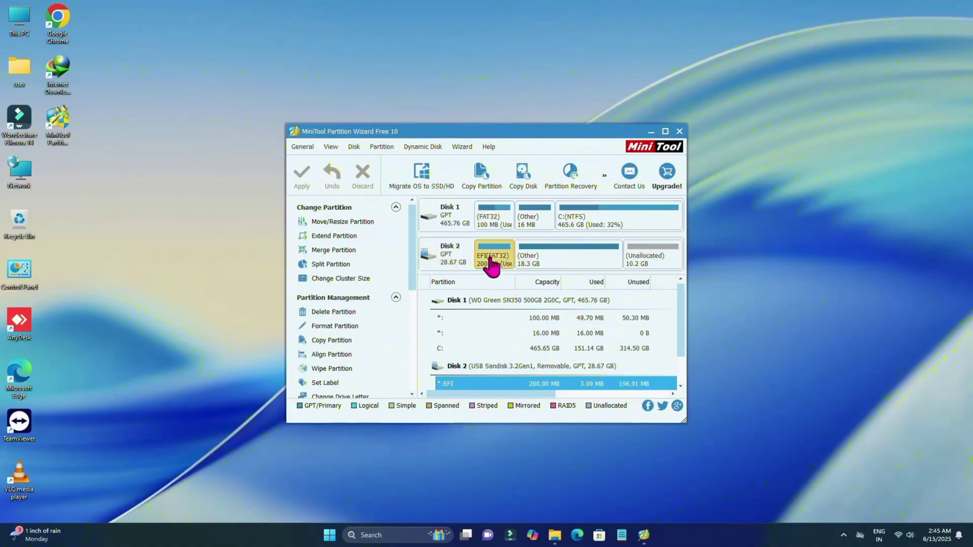
Assign drive letter D: to the 200 MB EFI partition and apply the change
right_click(491, 258)
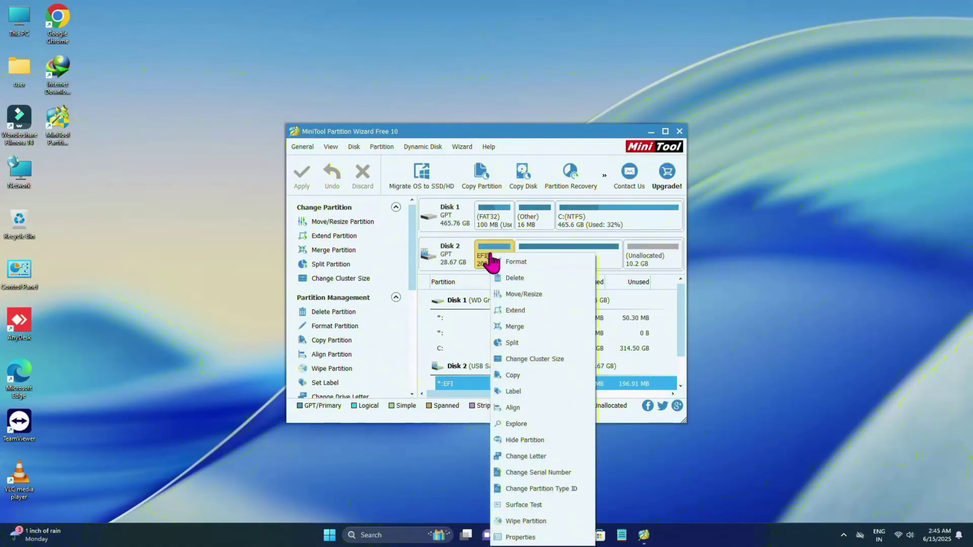
left_click(534, 457)
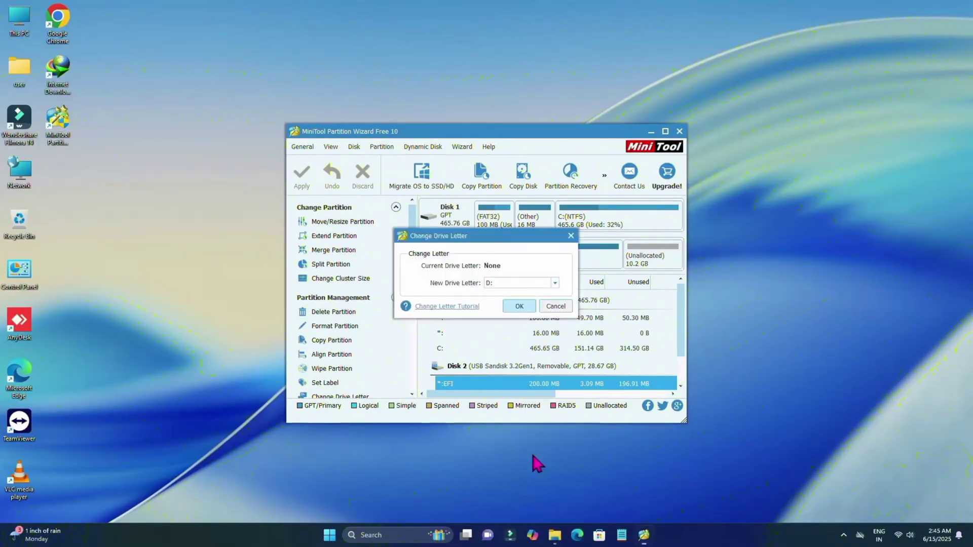
left_click(522, 306)
left_click(312, 175)
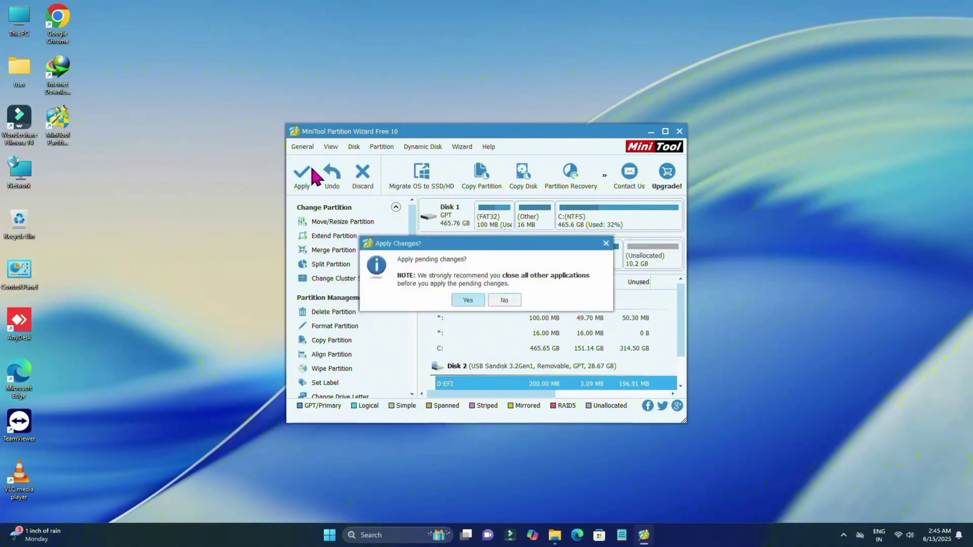
left_click(470, 300)
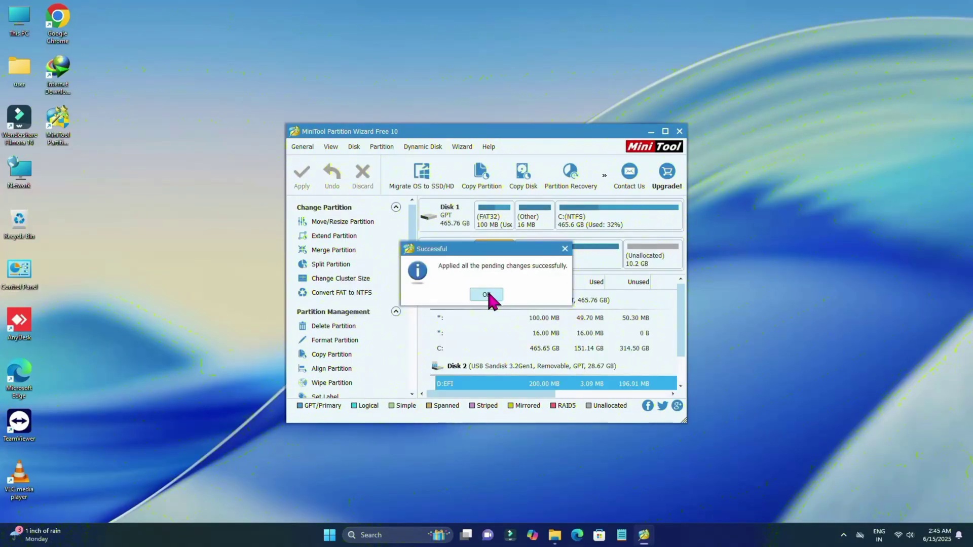
left_click(488, 296)
left_click(651, 131)
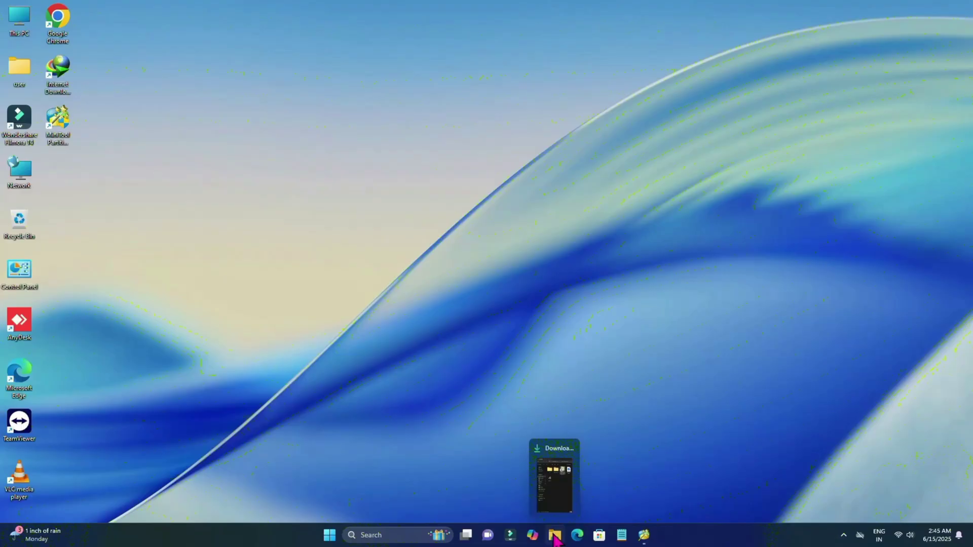
Open the explorerpp_x64 folder in Downloads and run Explorer++ as administrator
left_click(555, 537)
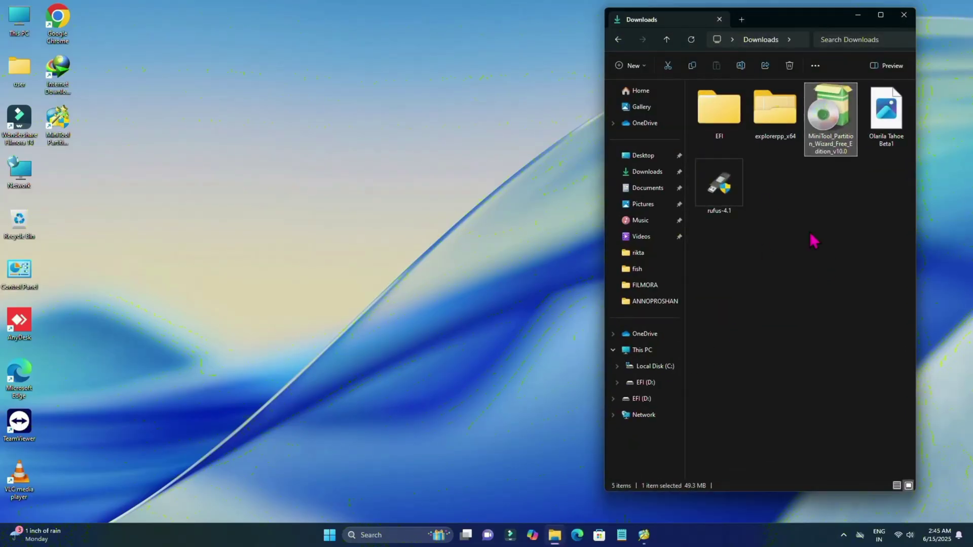
double_click(775, 118)
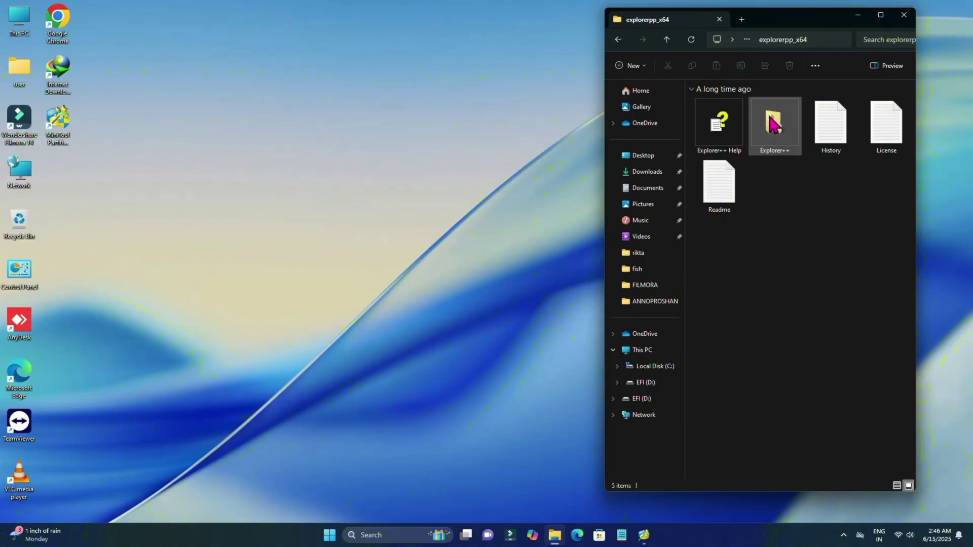
right_click(770, 117)
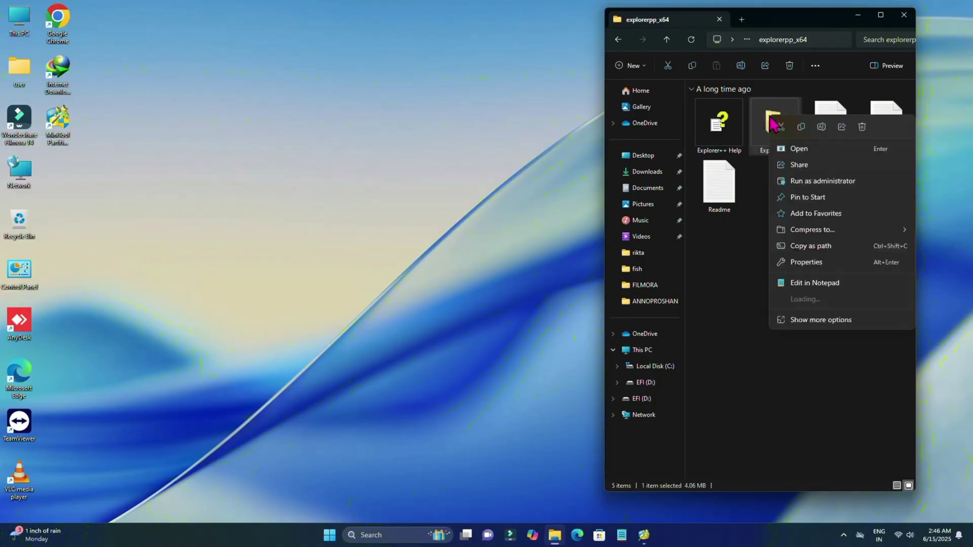
left_click(807, 185)
left_click(438, 354)
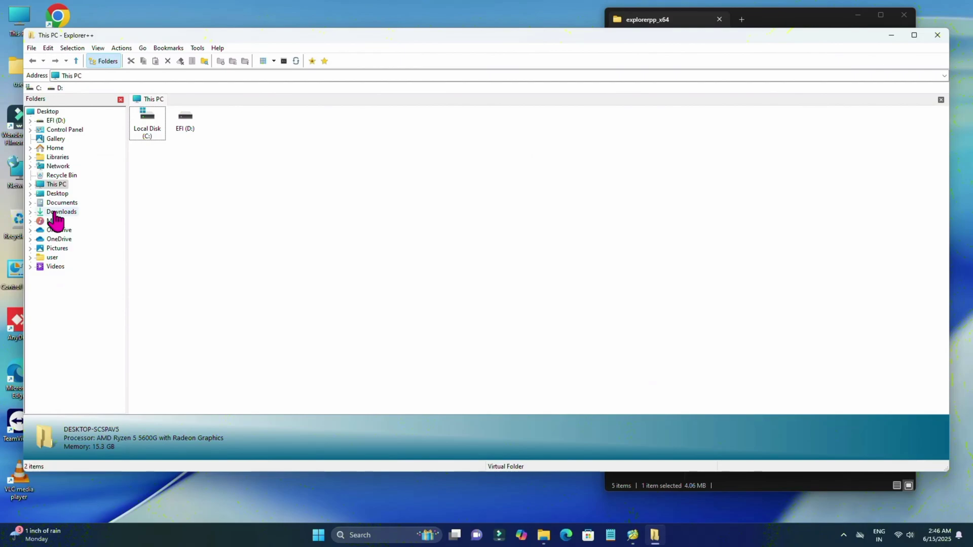
Copy the EFI folder from Downloads in Explorer++
left_click(56, 212)
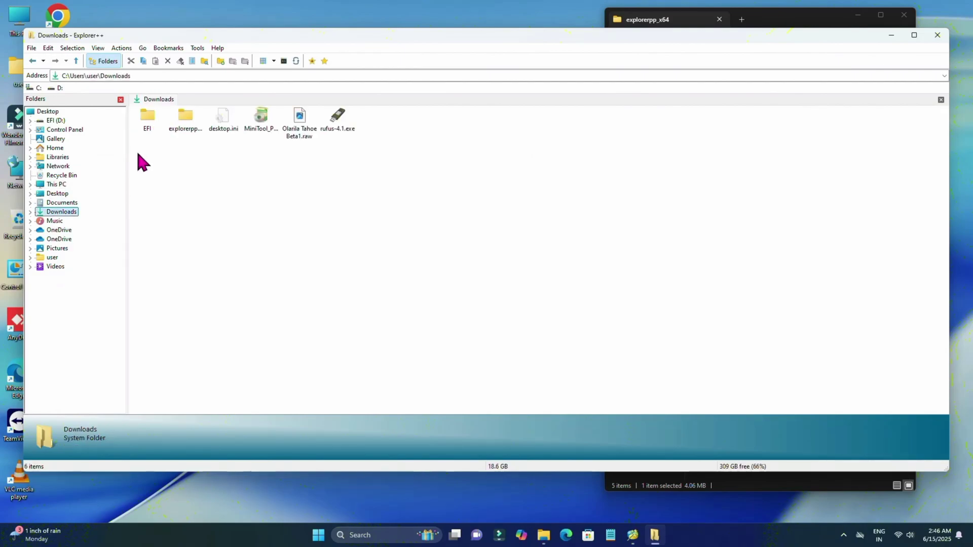
right_click(148, 118)
left_click(181, 274)
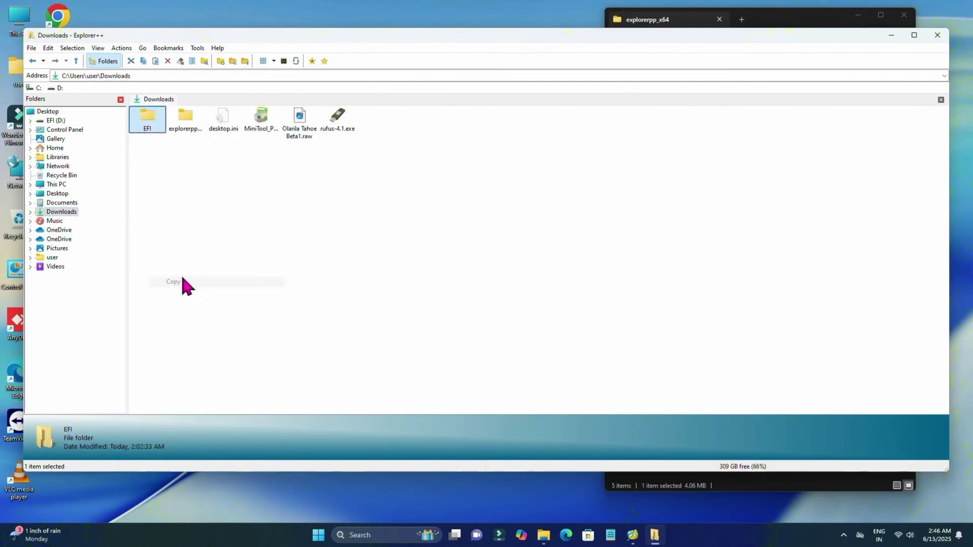
Paste the EFI folder onto the EFI (D:) drive and close Explorer++
left_click(57, 184)
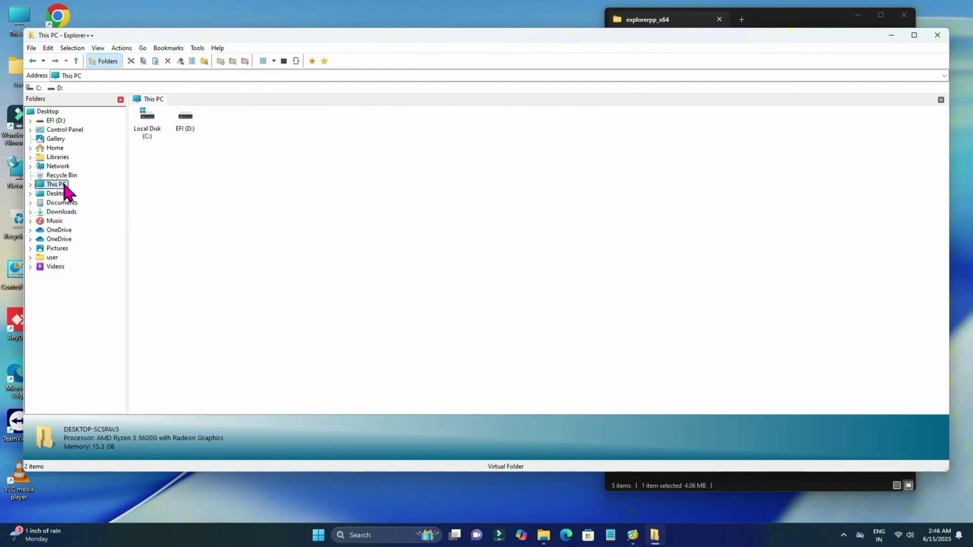
double_click(182, 124)
right_click(205, 141)
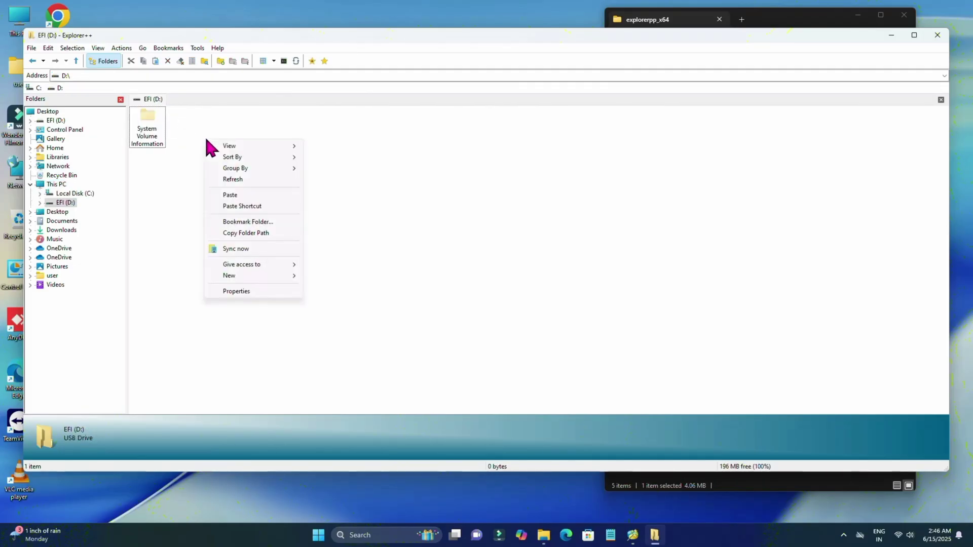
left_click(232, 194)
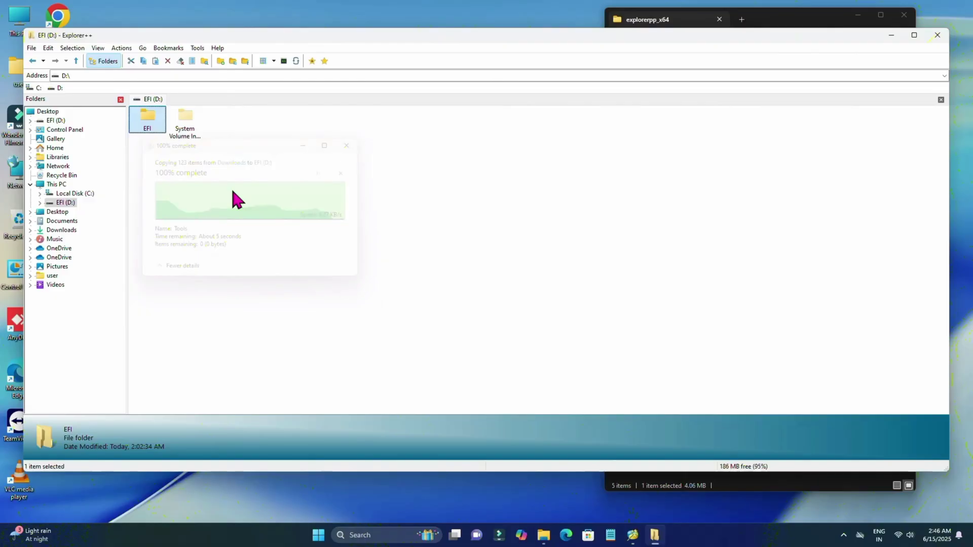
left_click(938, 35)
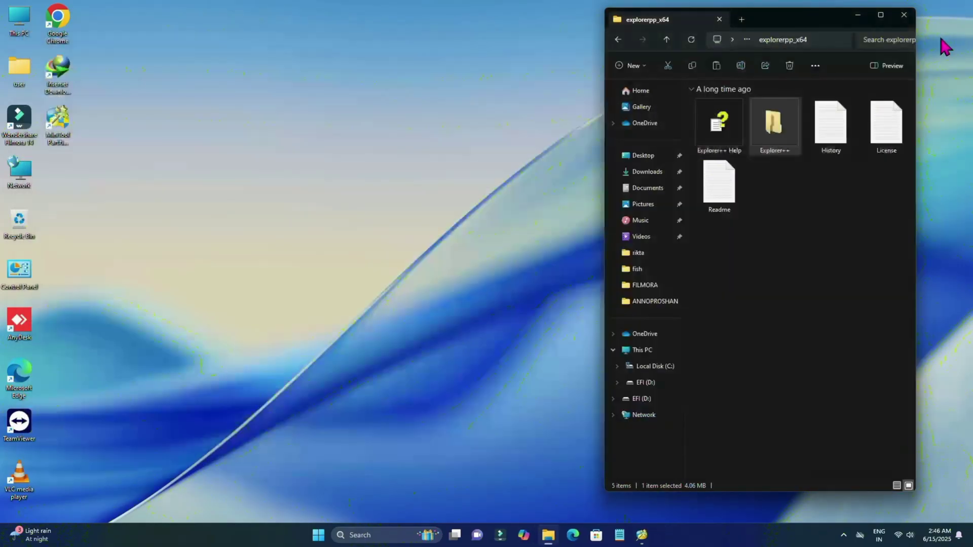
Open Disk Management and shrink C: by 112640 MB, freeing 110 GB unallocated space
left_click(905, 16)
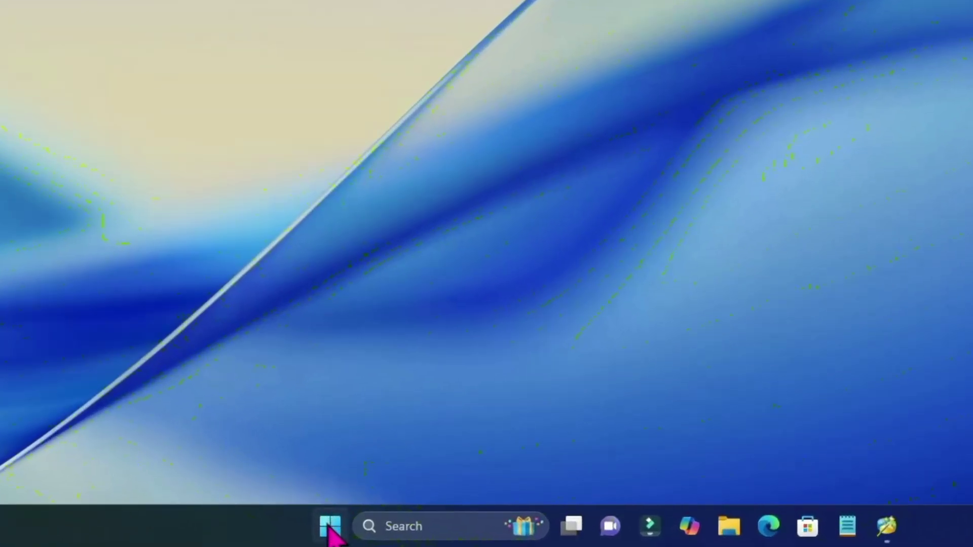
right_click(329, 535)
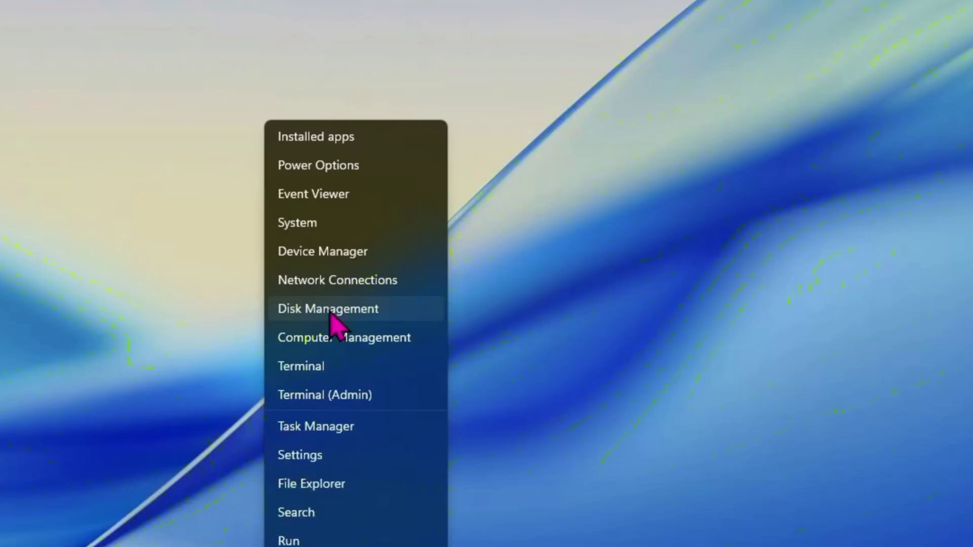
left_click(332, 280)
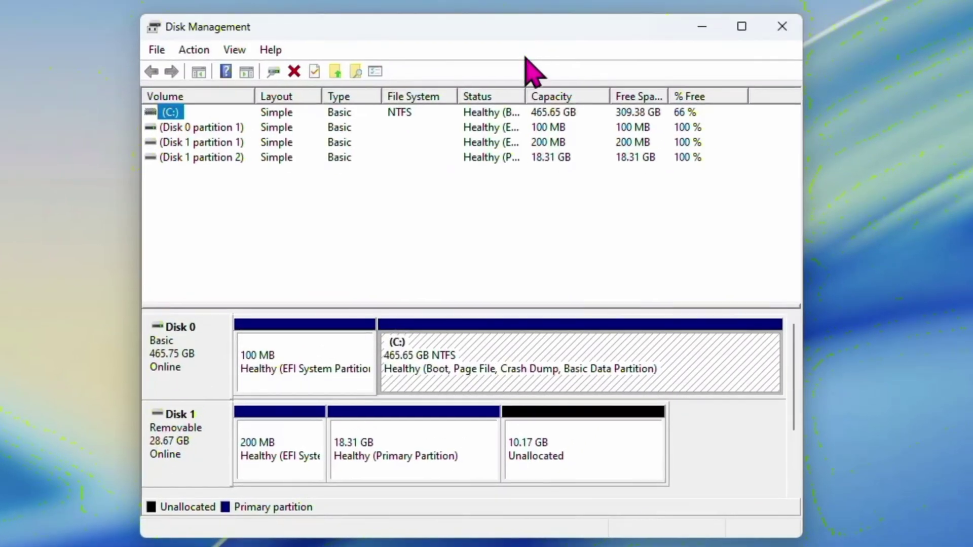
right_click(507, 348)
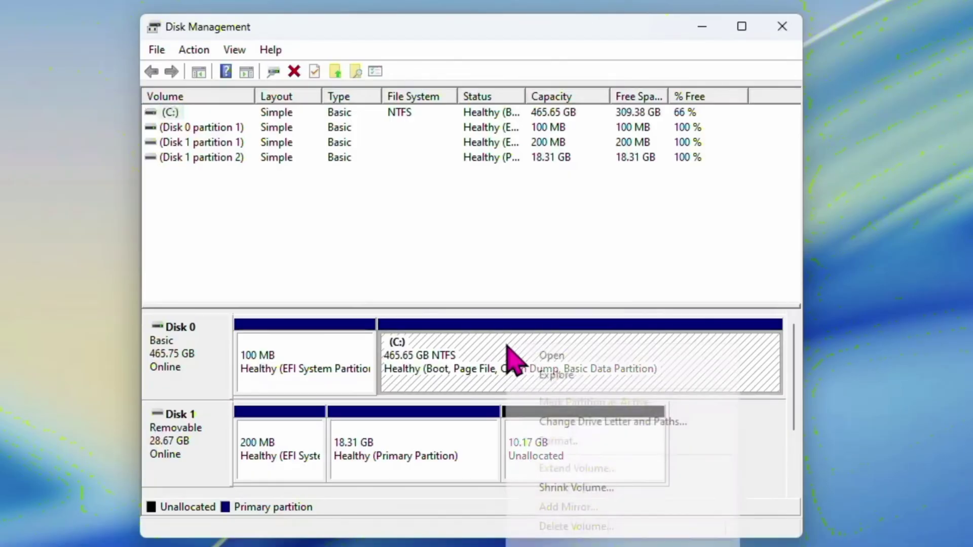
left_click(573, 487)
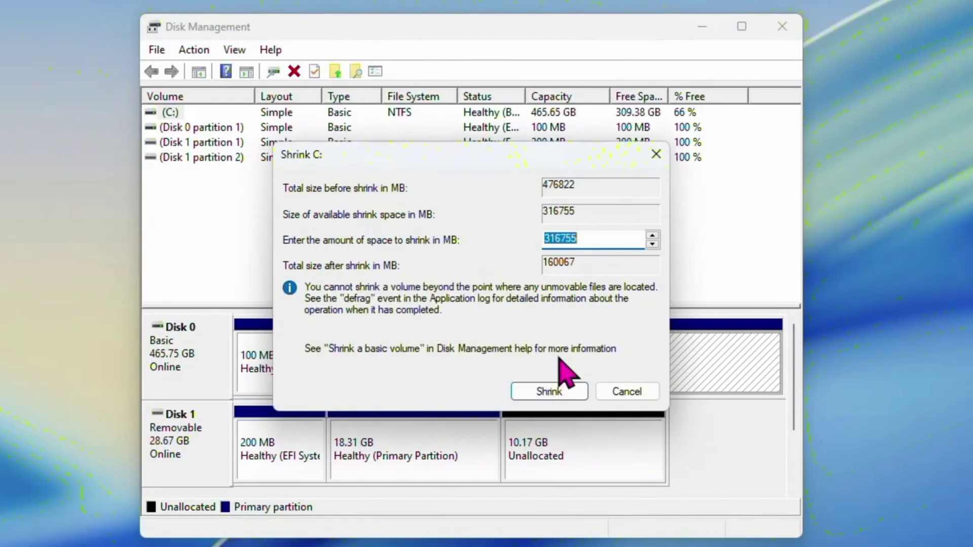
type("112640")
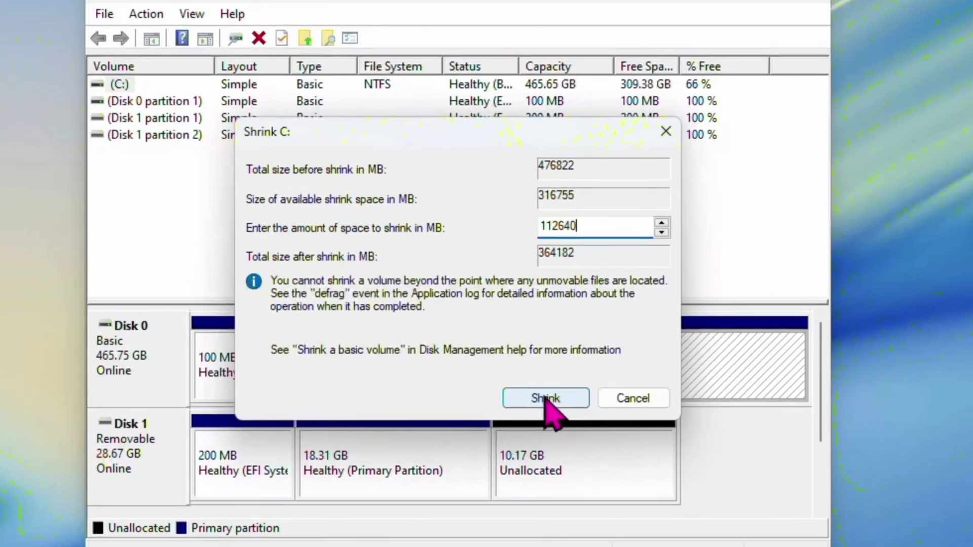
left_click(549, 391)
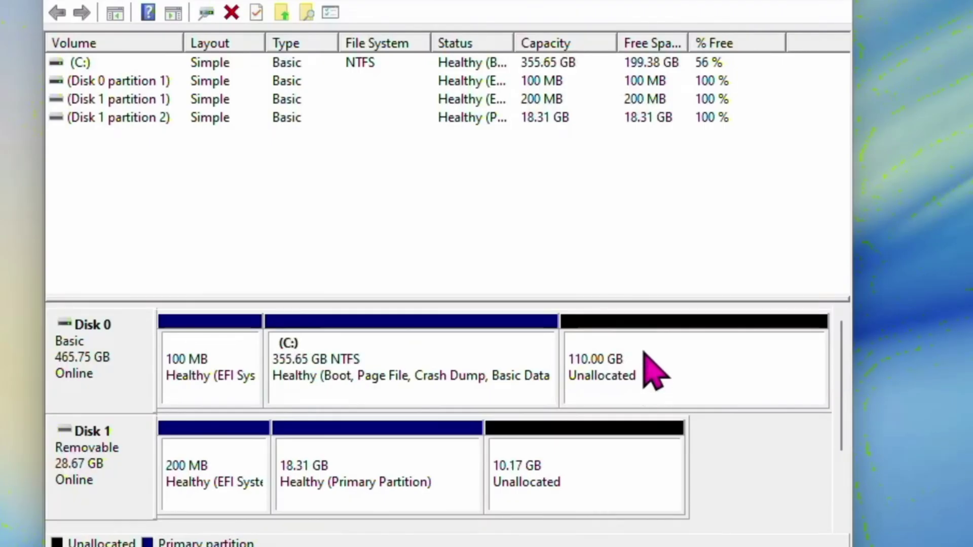
Create a full-size 112640 MB simple volume labelled Tahoe with drive letter E:
right_click(645, 364)
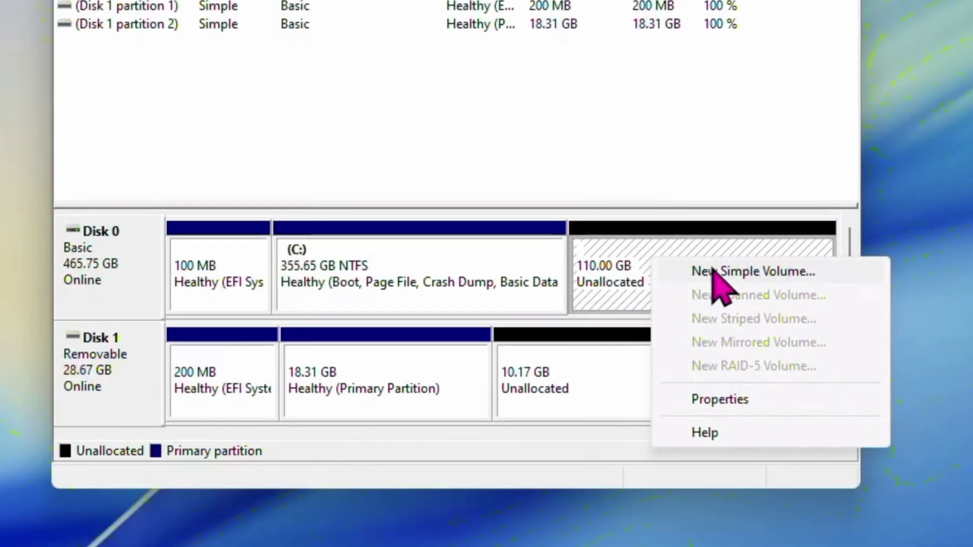
left_click(715, 276)
left_click(469, 355)
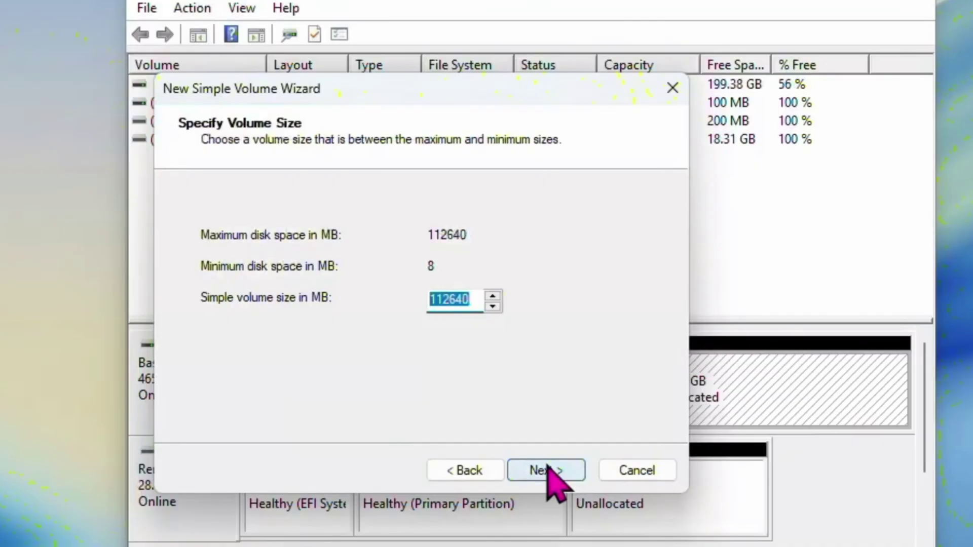
left_click(548, 466)
left_click(548, 471)
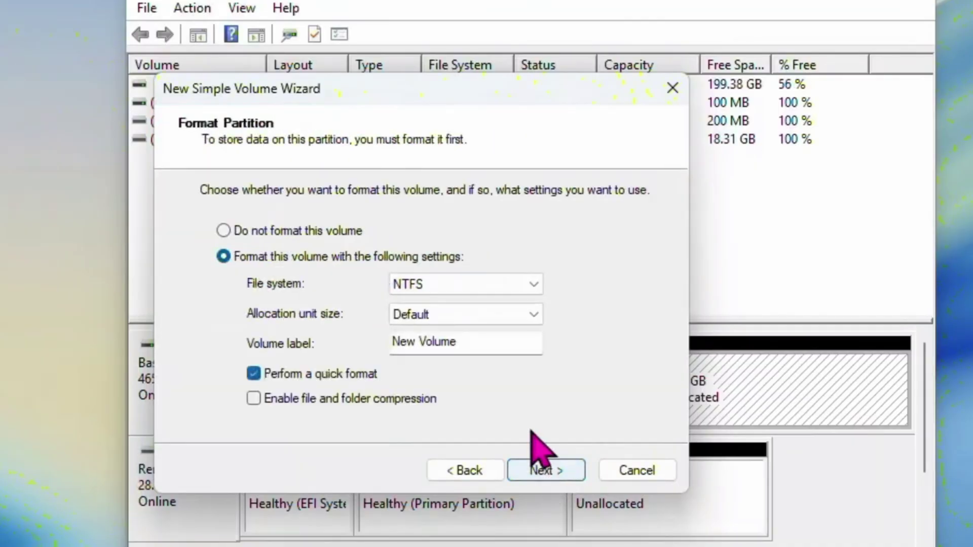
type("Tahoe")
left_click(563, 472)
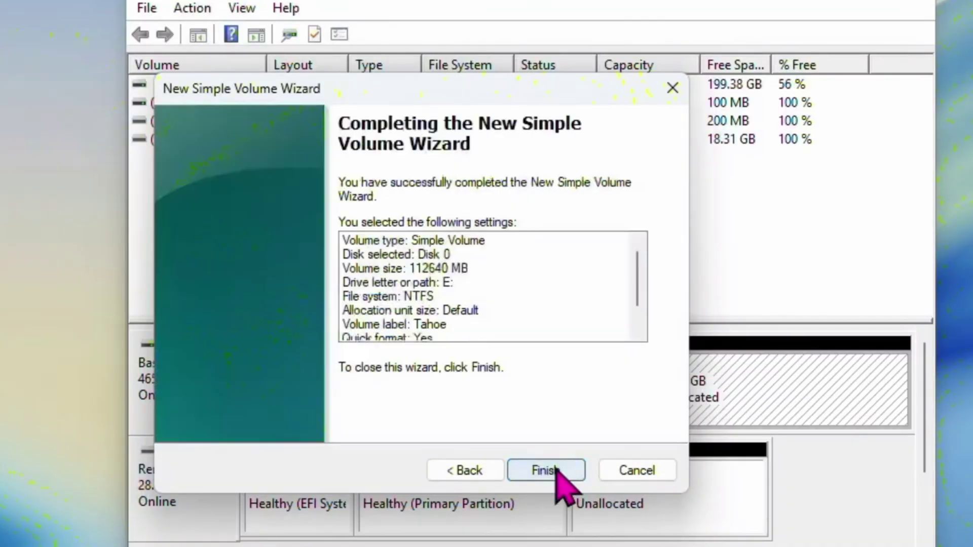
left_click(558, 472)
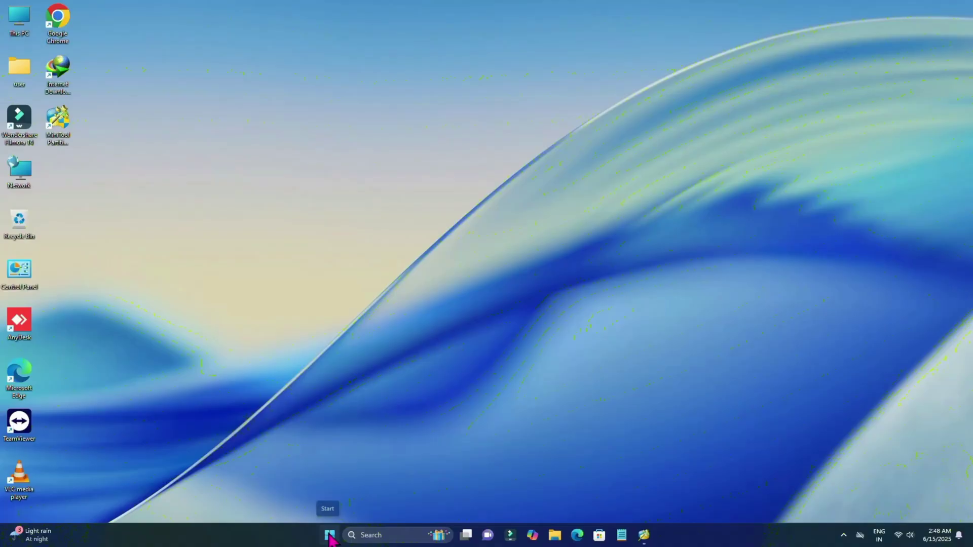
Restart Windows and exit the firmware into the ASRock boot device menu
left_click(329, 536)
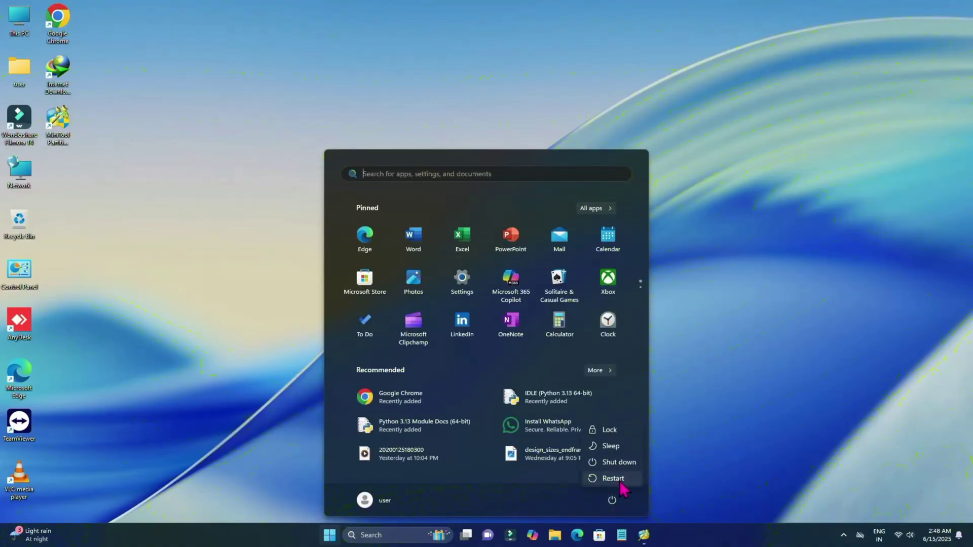
left_click(617, 479)
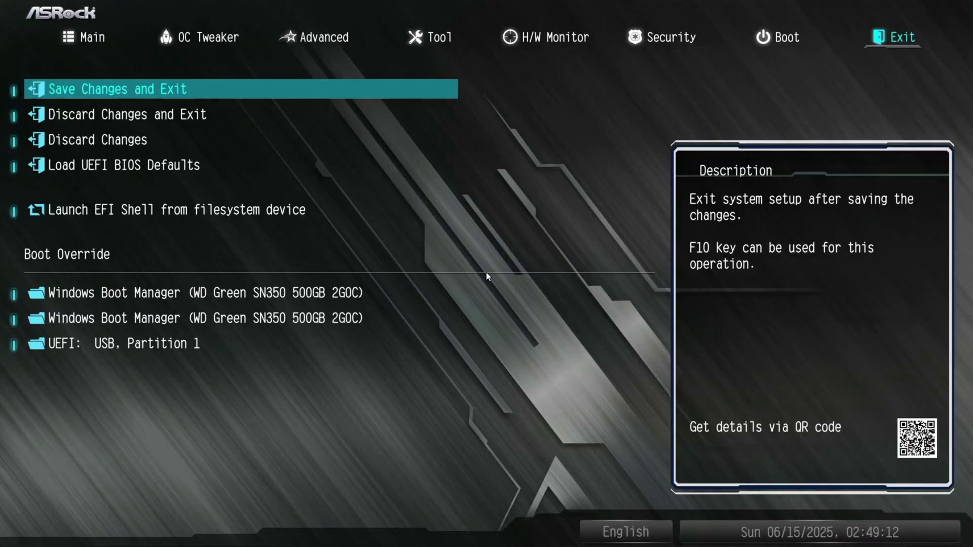
key("Return")
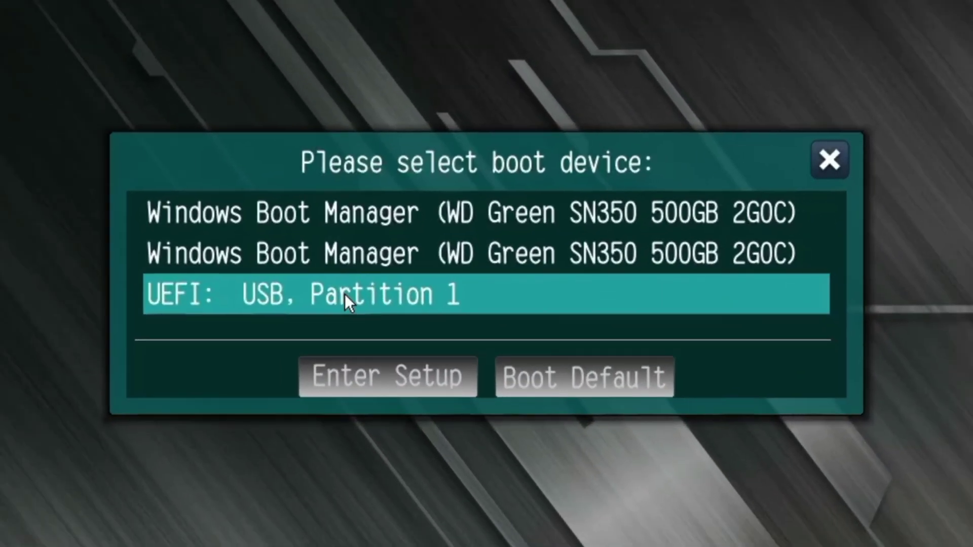
Boot UEFI: USB, Partition 1 and start Install macOS Beta from the OpenCore picker
left_click(325, 303)
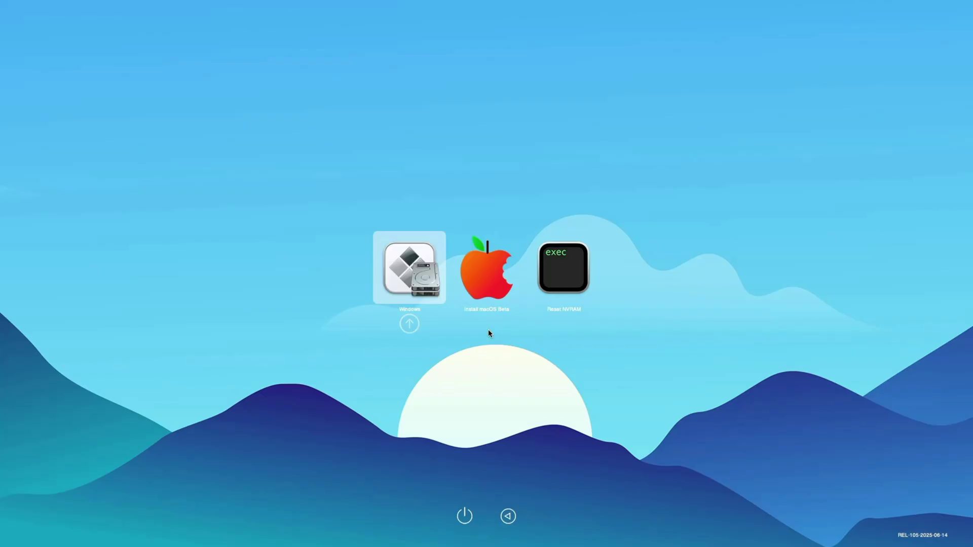
key("Right")
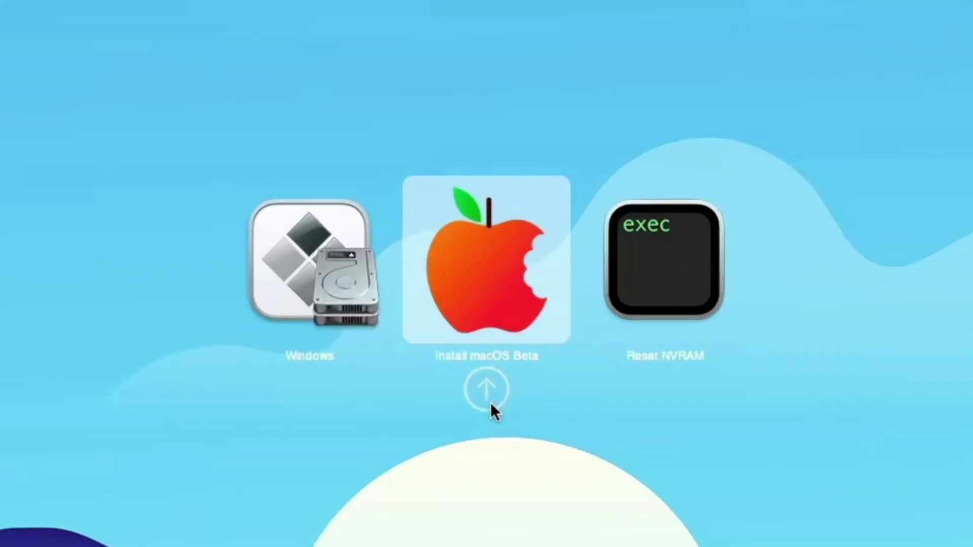
left_click(490, 400)
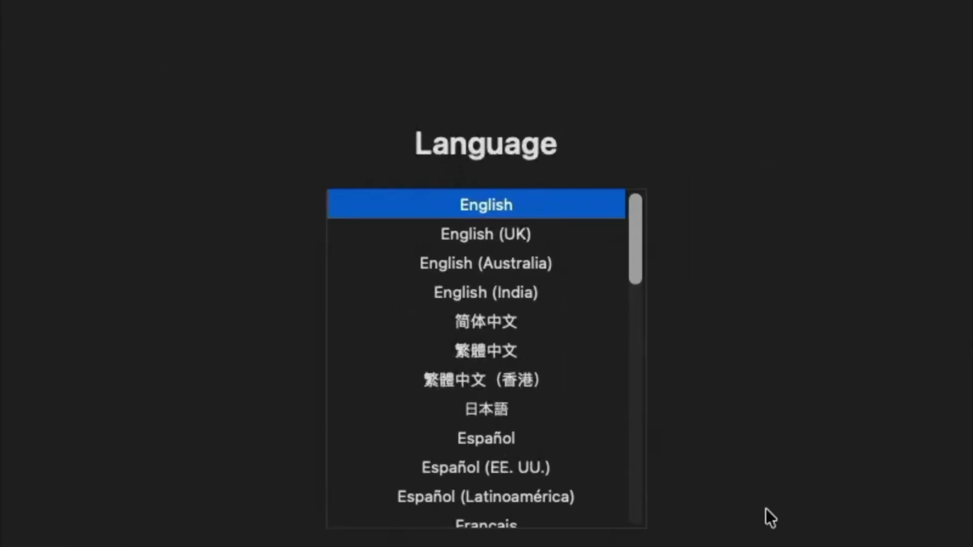
Continue in English, open Disk Utility and show all devices in the sidebar
left_click(673, 410)
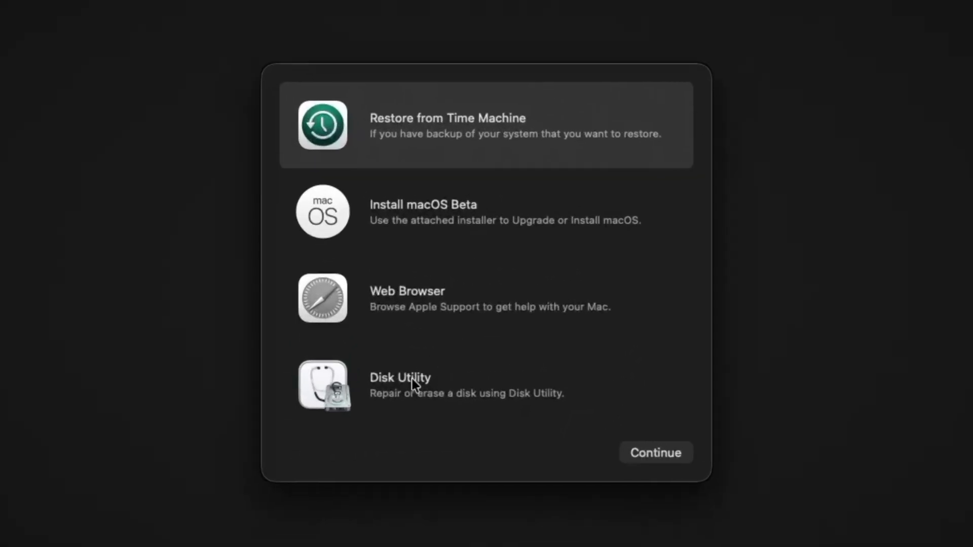
left_click(409, 385)
left_click(574, 302)
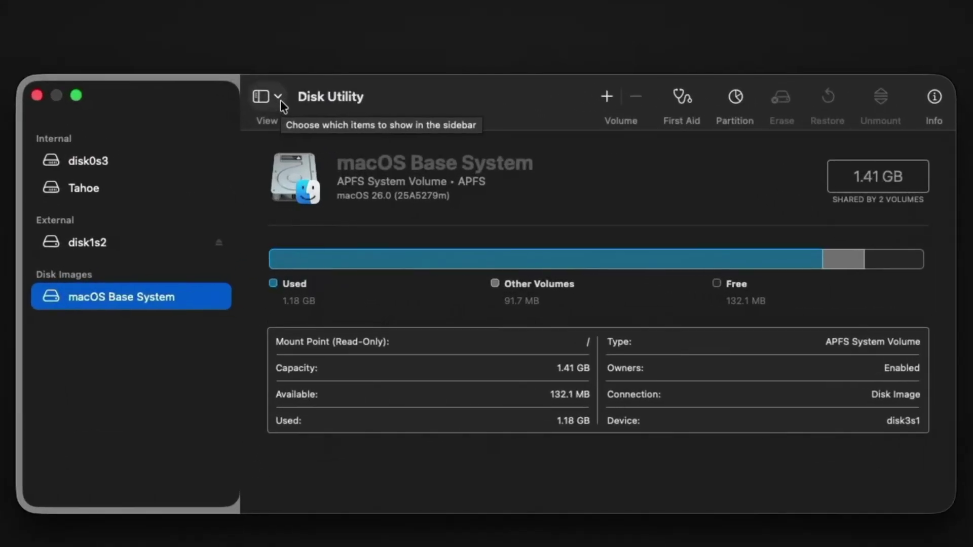
left_click(280, 99)
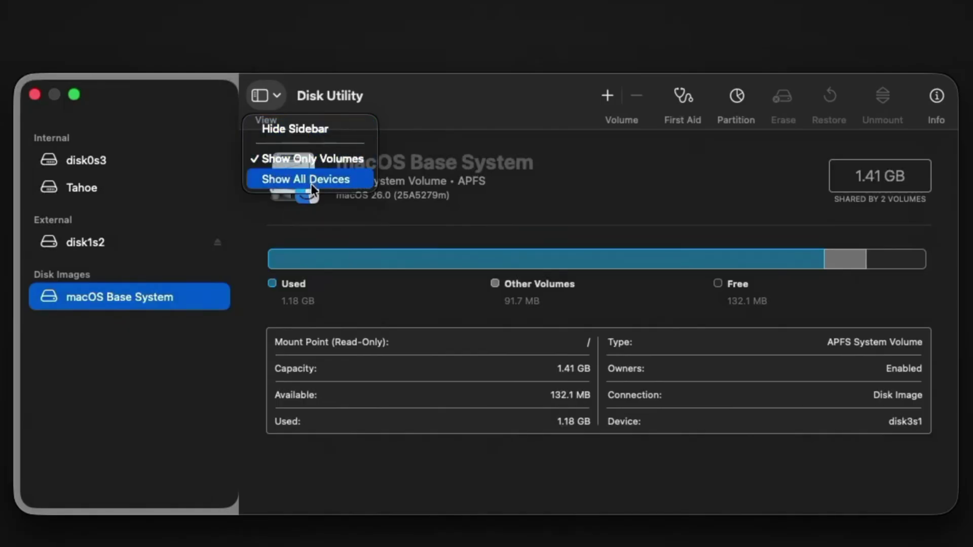
left_click(312, 180)
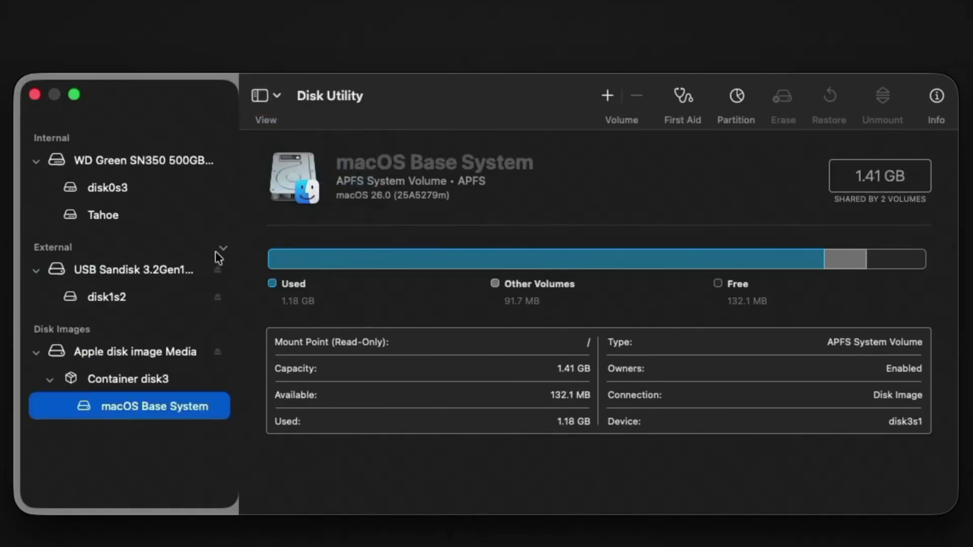
Erase the Tahoe volume as APFS and dismiss the finished sheet
left_click(109, 218)
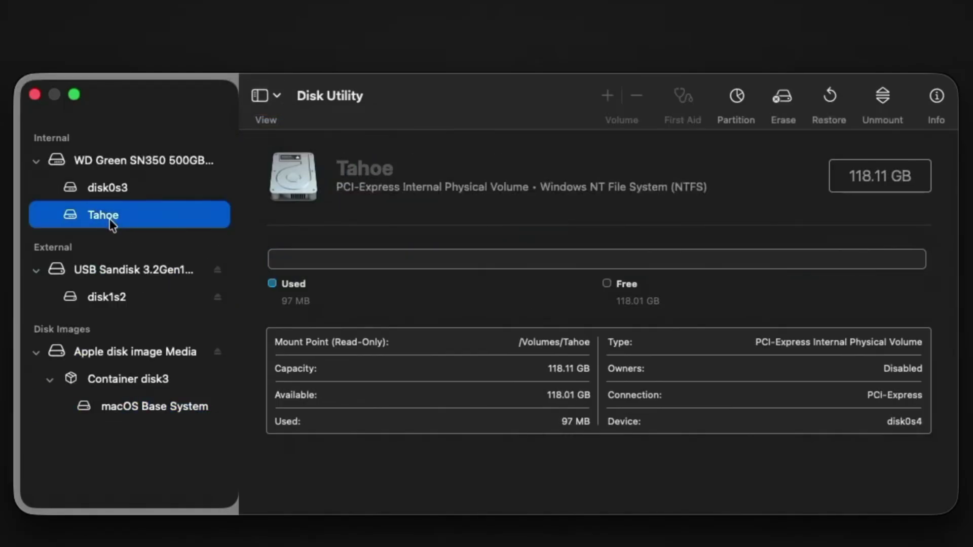
left_click(783, 98)
left_click(574, 323)
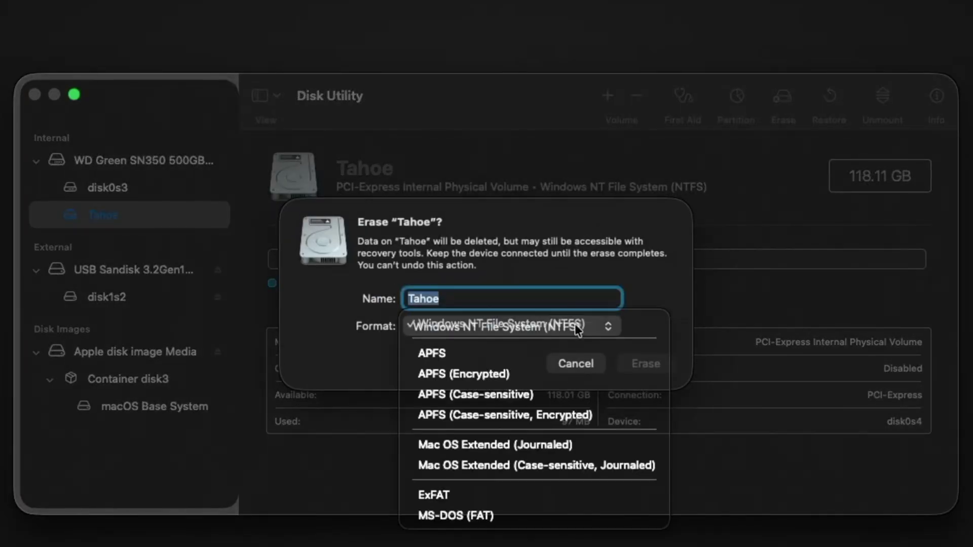
left_click(463, 354)
left_click(641, 366)
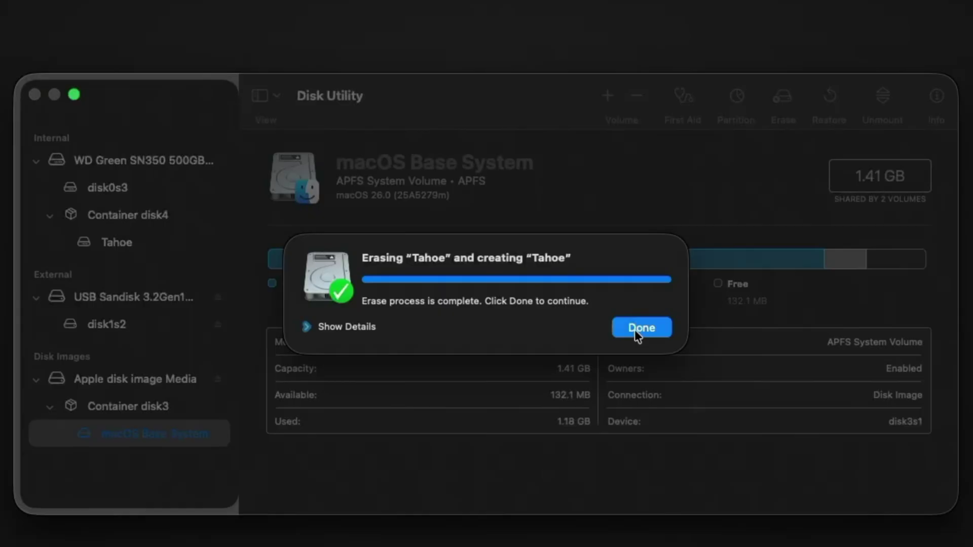
left_click(634, 330)
Close Disk Utility, accept the macOS Beta licence and install it onto the Tahoe disk
left_click(35, 95)
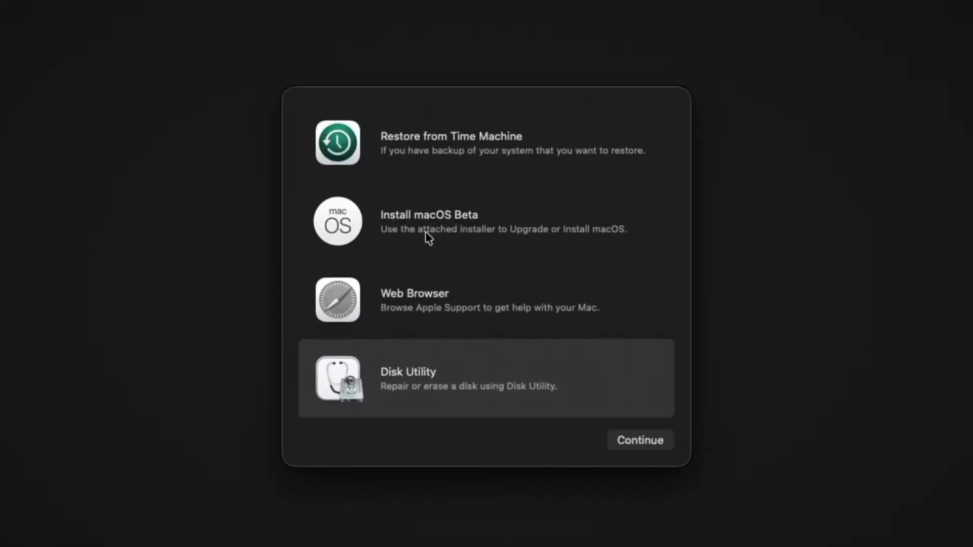
left_click(428, 230)
left_click(637, 448)
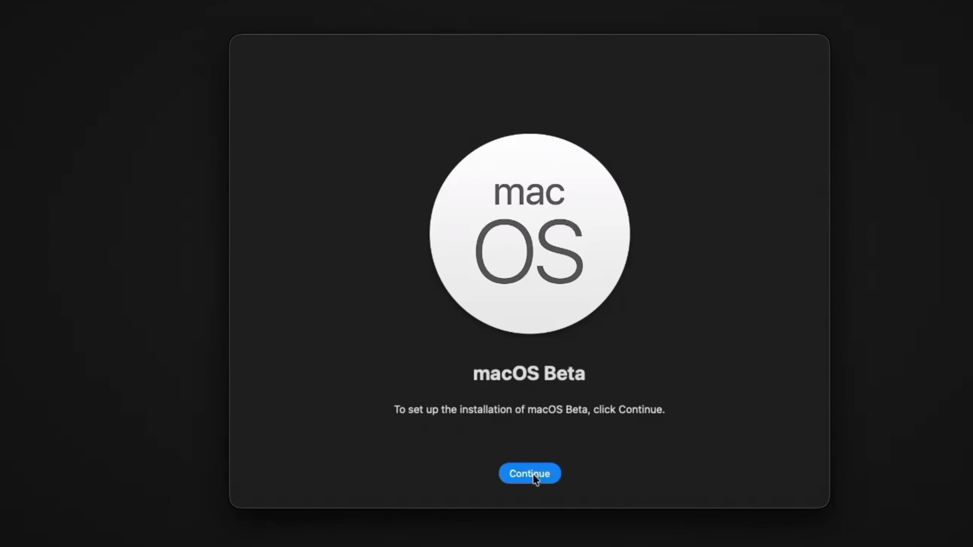
left_click(532, 476)
left_click(563, 474)
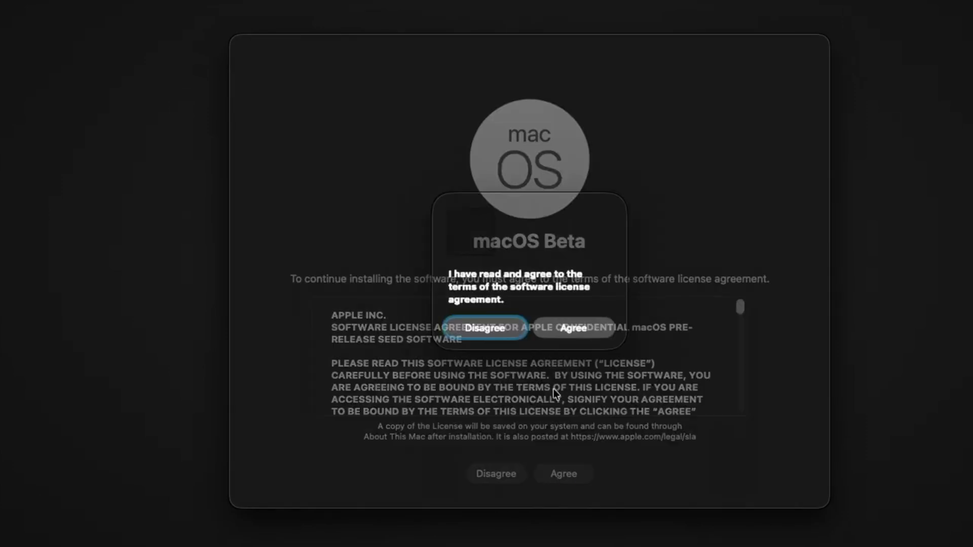
left_click(573, 330)
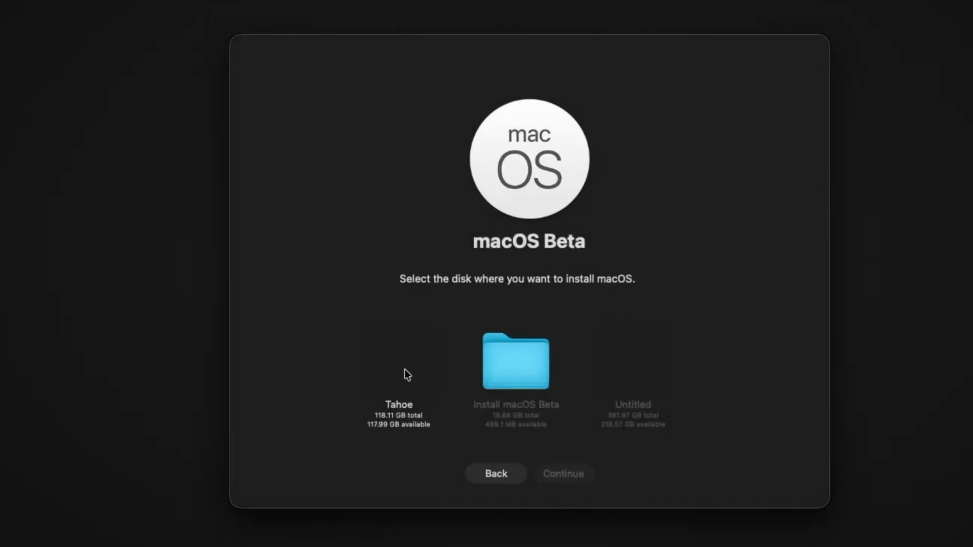
left_click(408, 375)
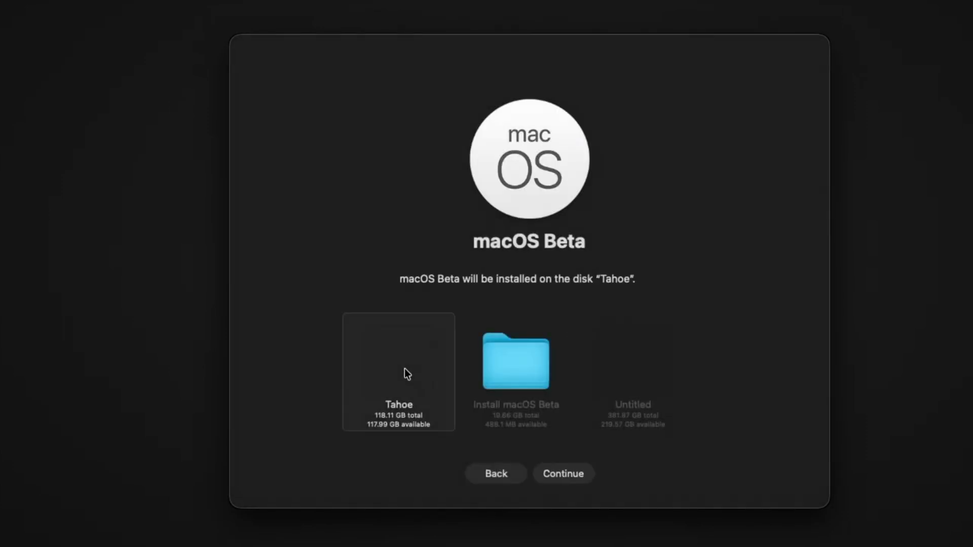
left_click(559, 475)
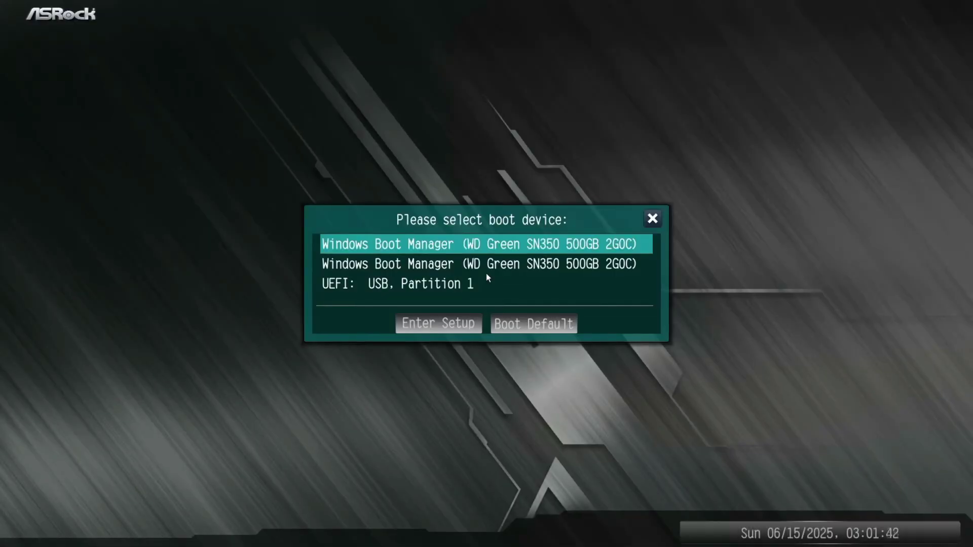
Boot UEFI: USB, Partition 1 through each install restart, finally starting the Tahoe disk
key("Down")
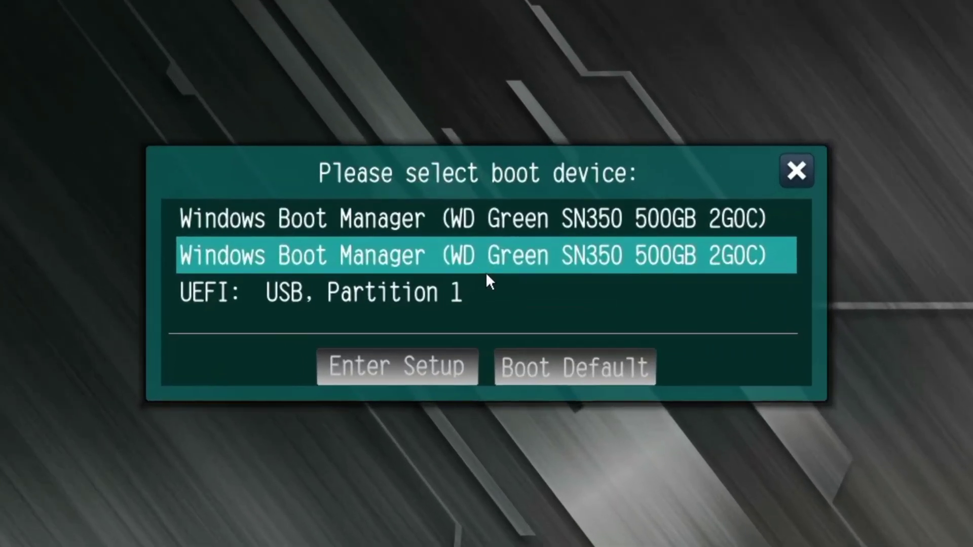
key("Down")
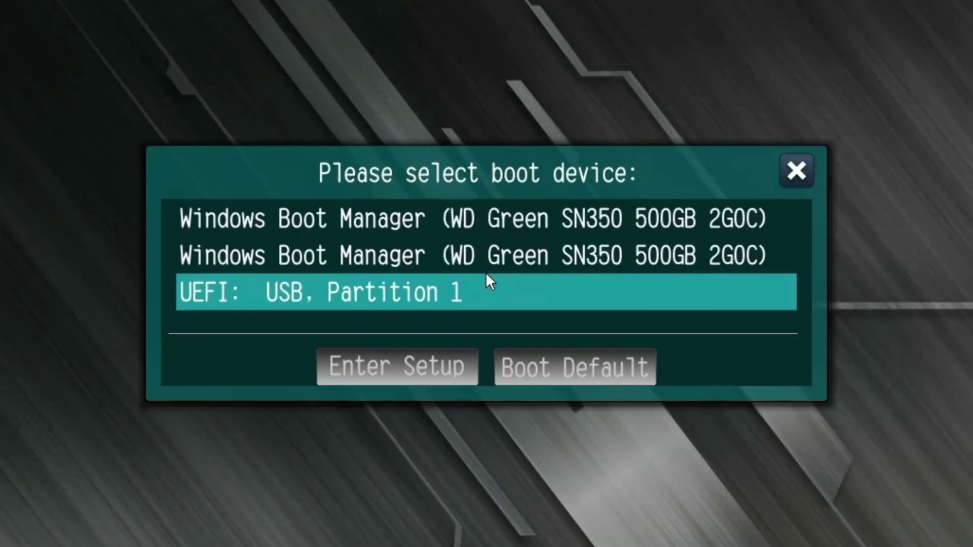
key("Return")
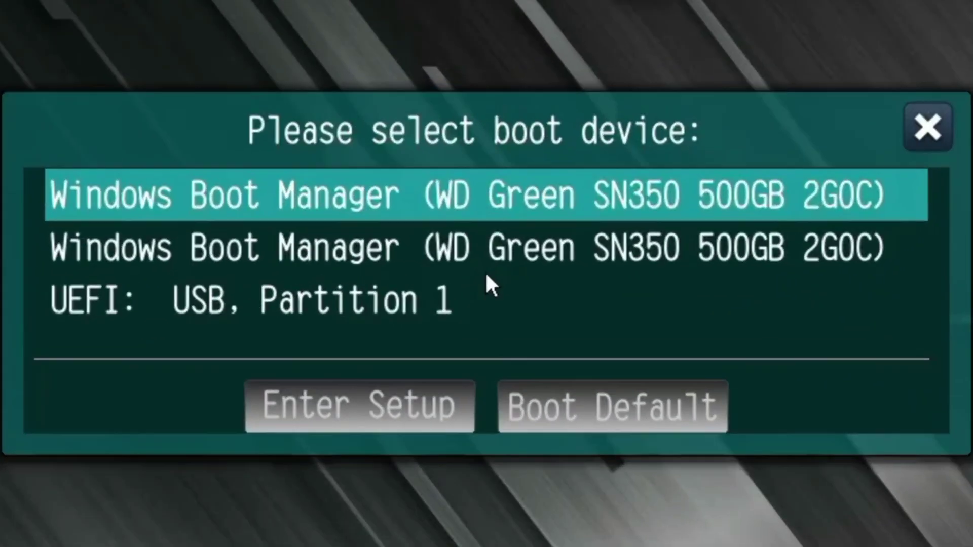
key("Down")
key("Down")
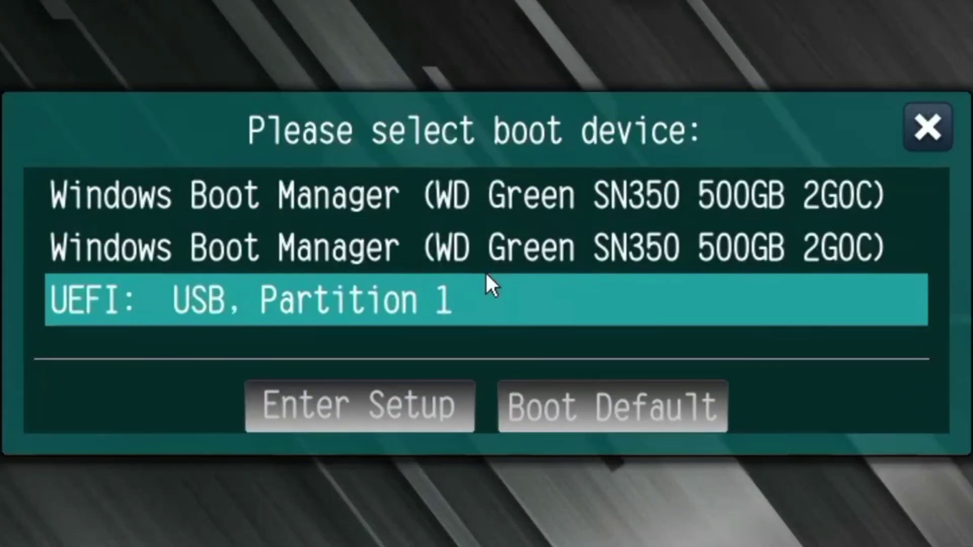
key("Return")
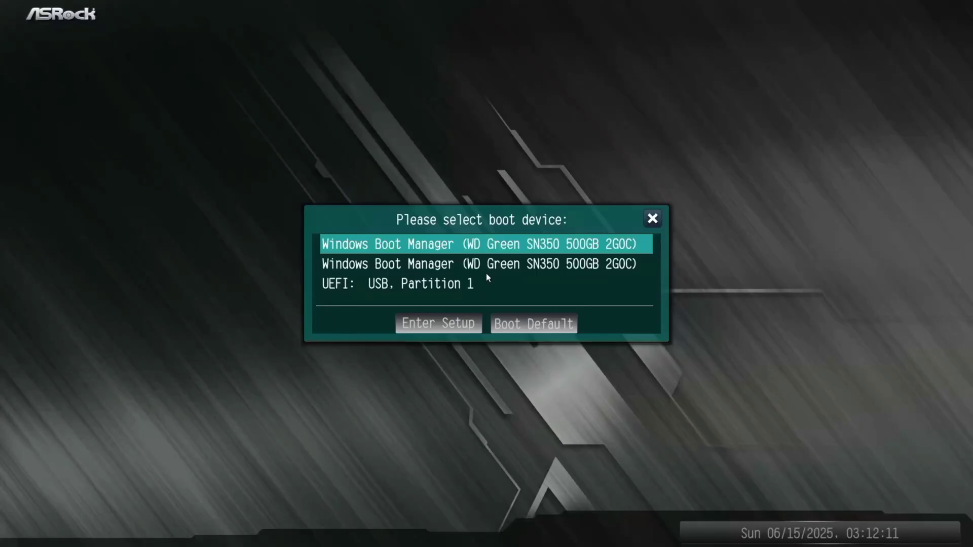
key("Down")
key("Down")
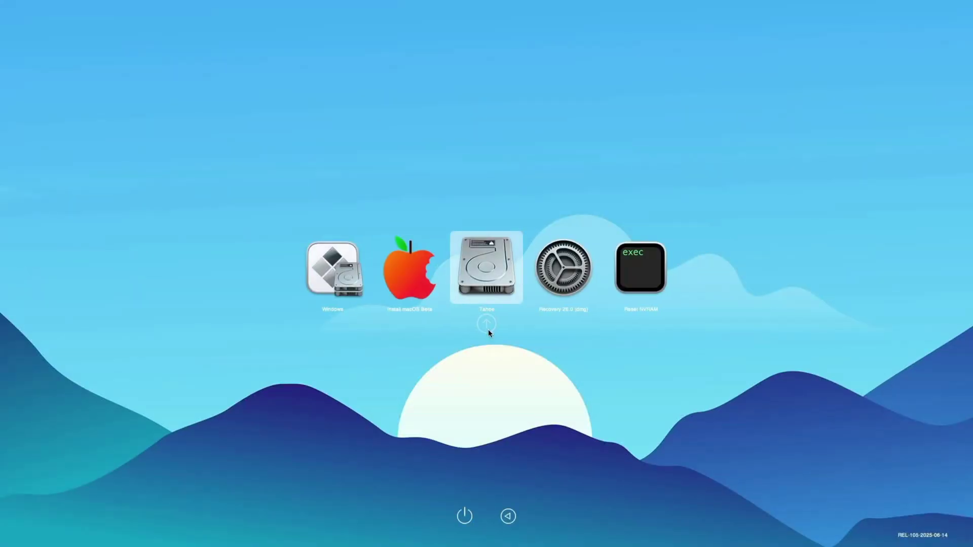
key("Return")
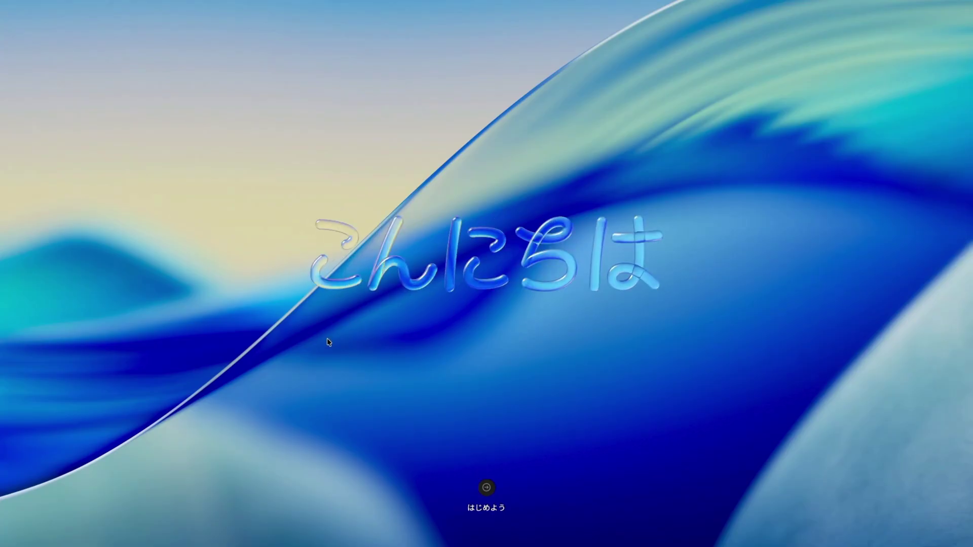
Choose English and region India, set up as a new Mac, keep language defaults, skip accessibility
key("Return")
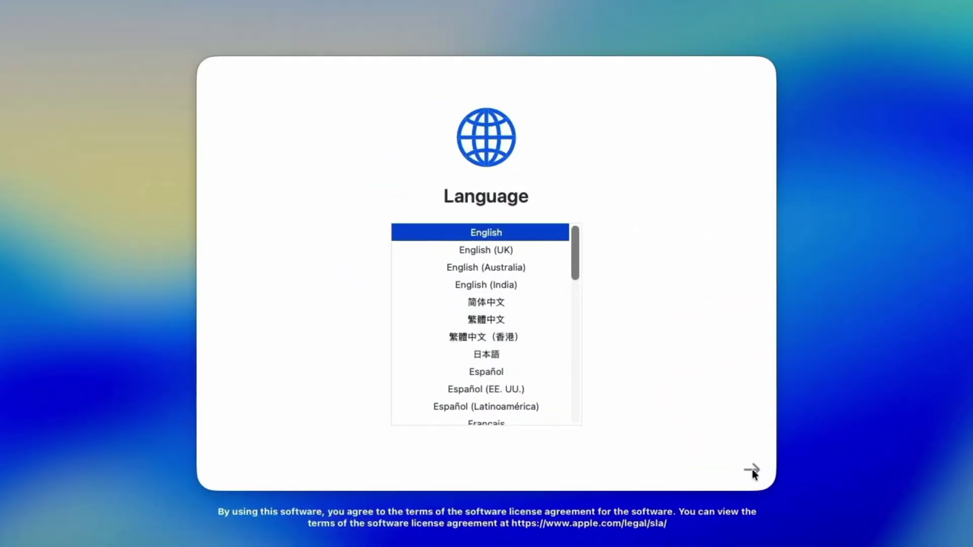
left_click(672, 411)
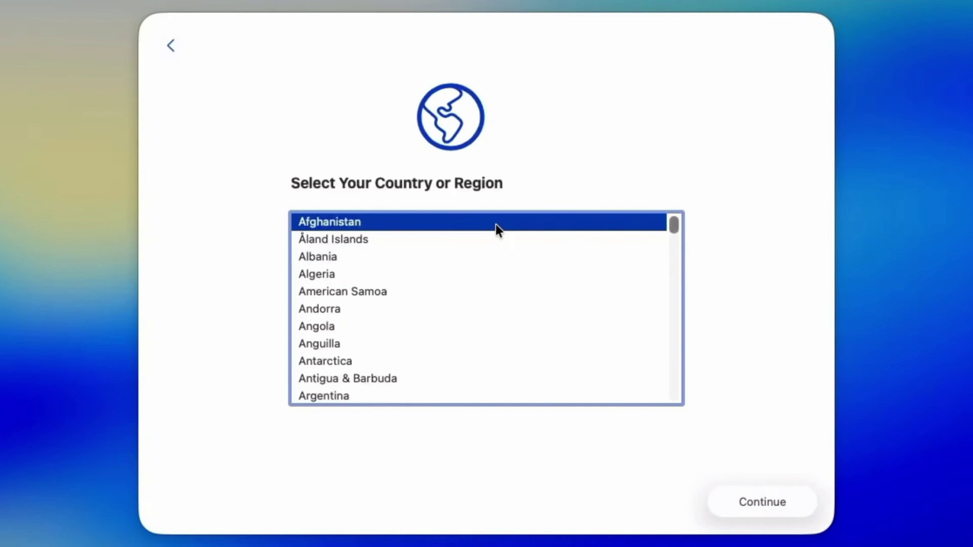
type("india")
left_click(779, 502)
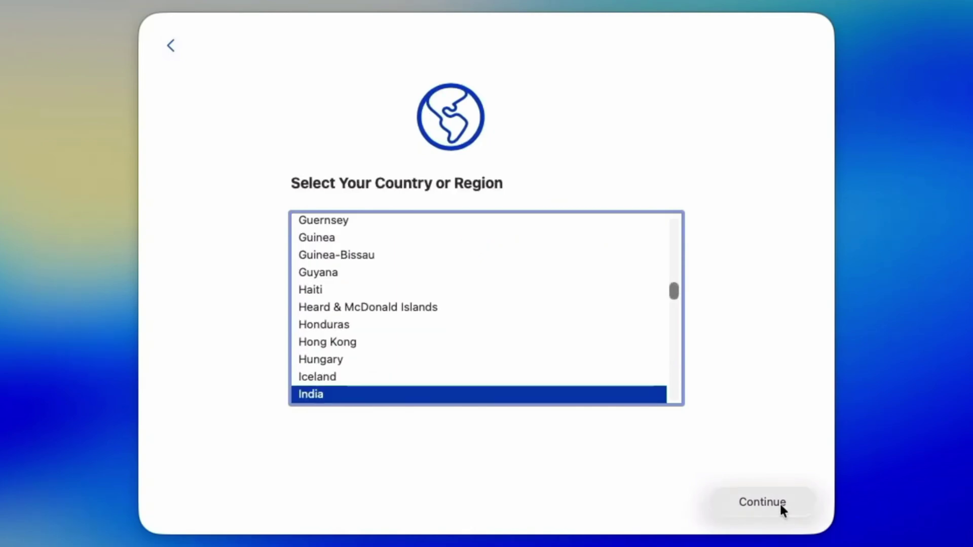
left_click(360, 441)
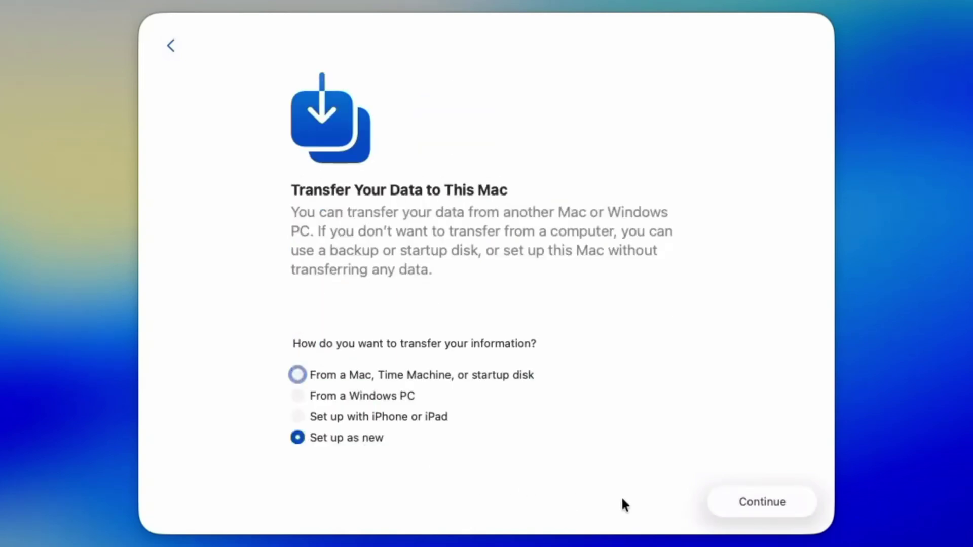
left_click(750, 503)
left_click(772, 501)
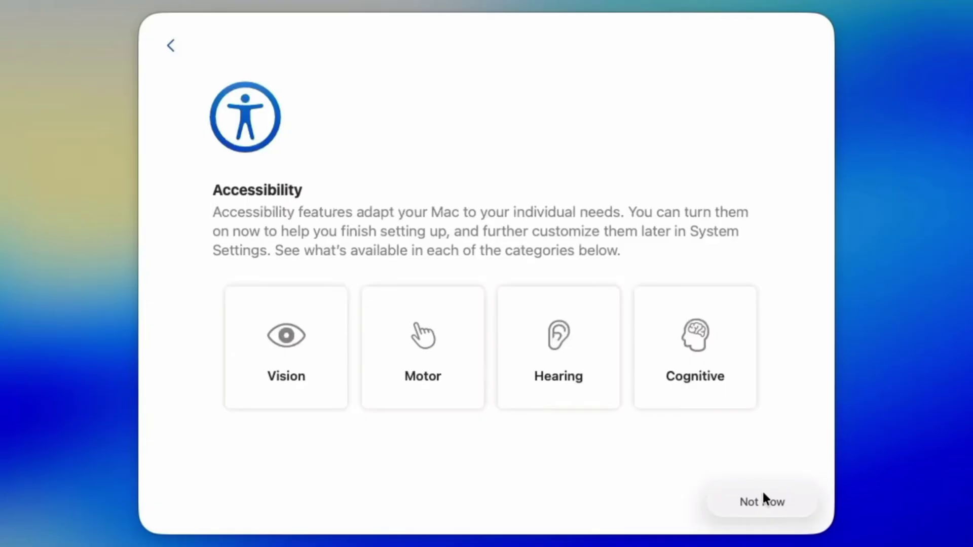
left_click(772, 505)
Set up without Internet and accept the no-connection warning
left_click(397, 231)
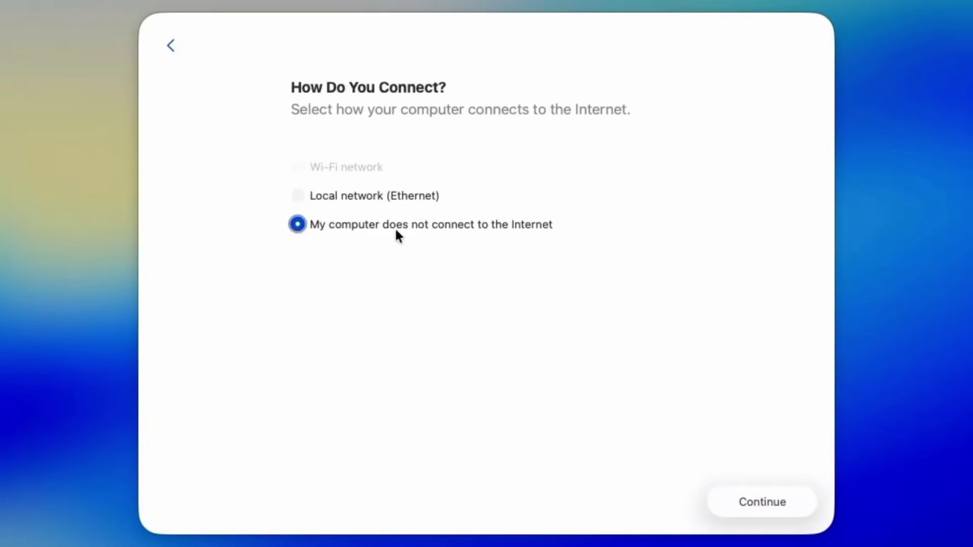
left_click(748, 502)
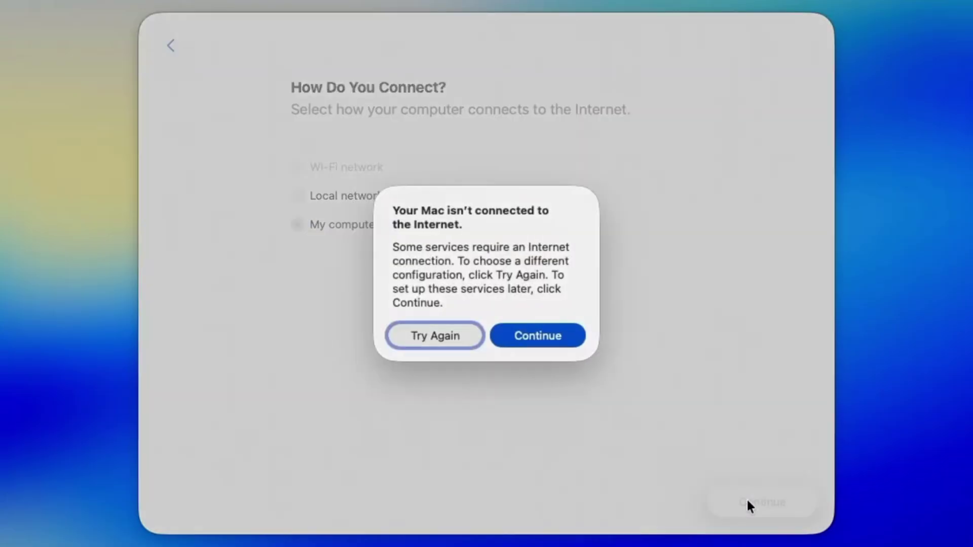
left_click(553, 340)
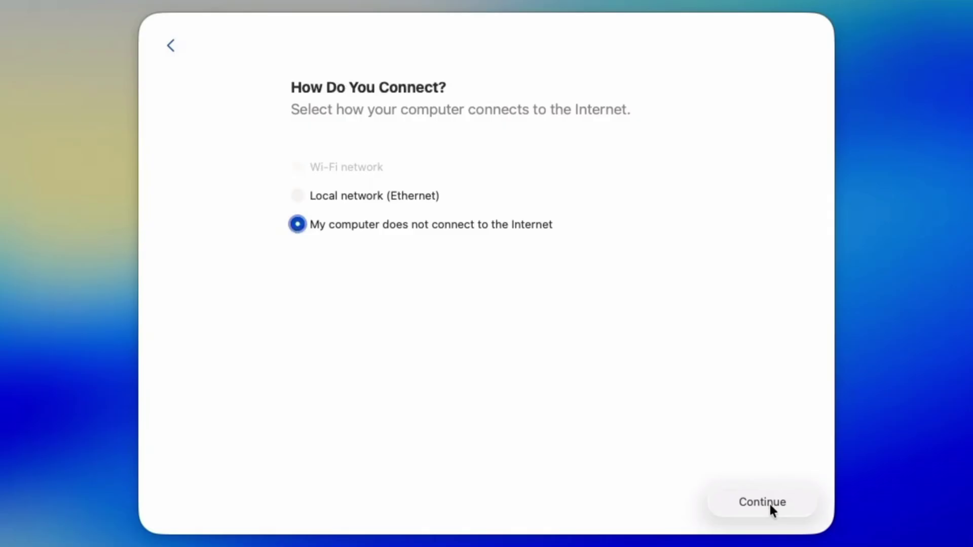
left_click(768, 503)
Accept Data & Privacy, turn Location Services off and set the time zone to Kolkata - India
left_click(759, 505)
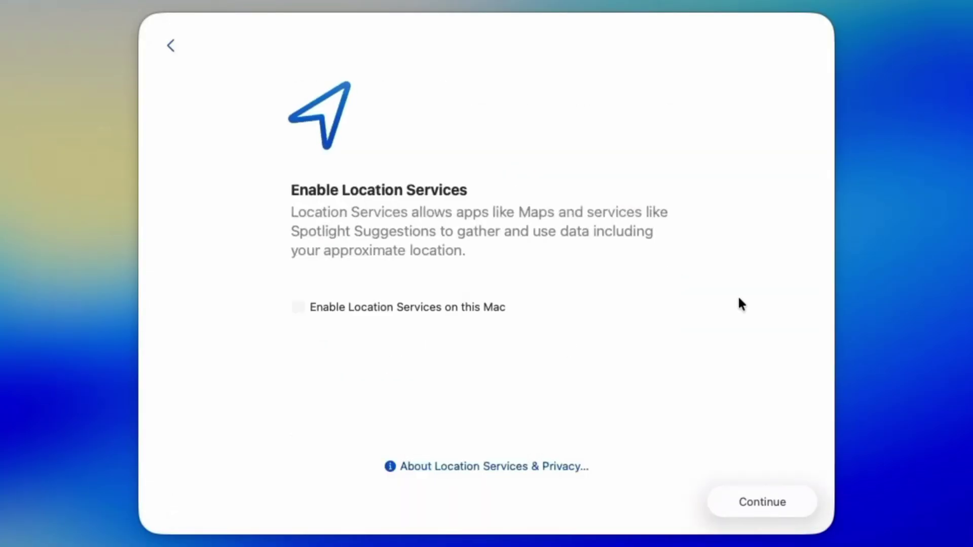
left_click(740, 508)
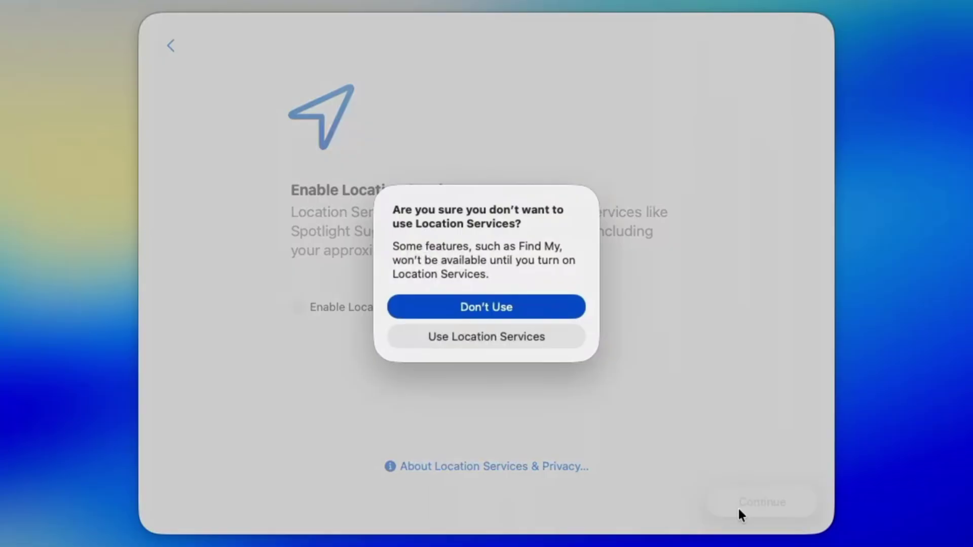
left_click(463, 307)
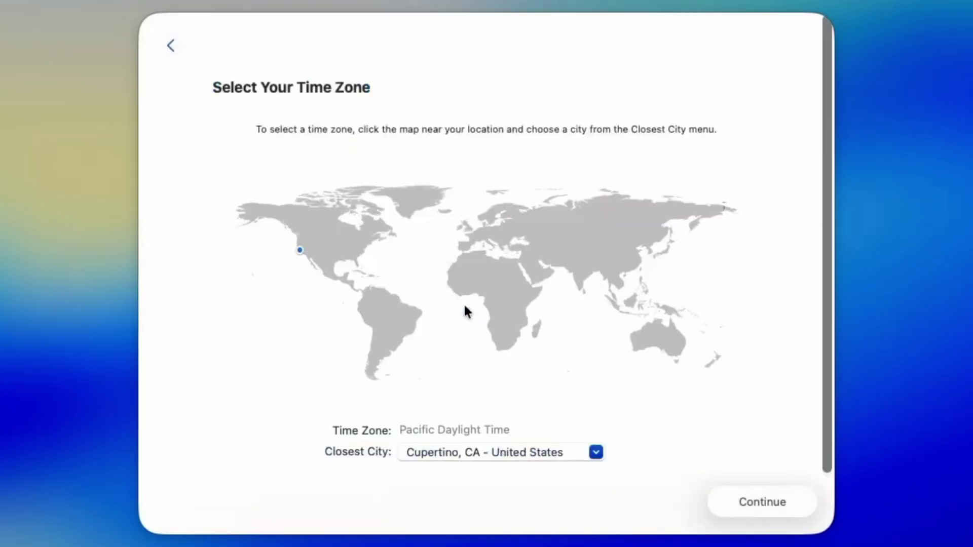
type("Kolkata - India")
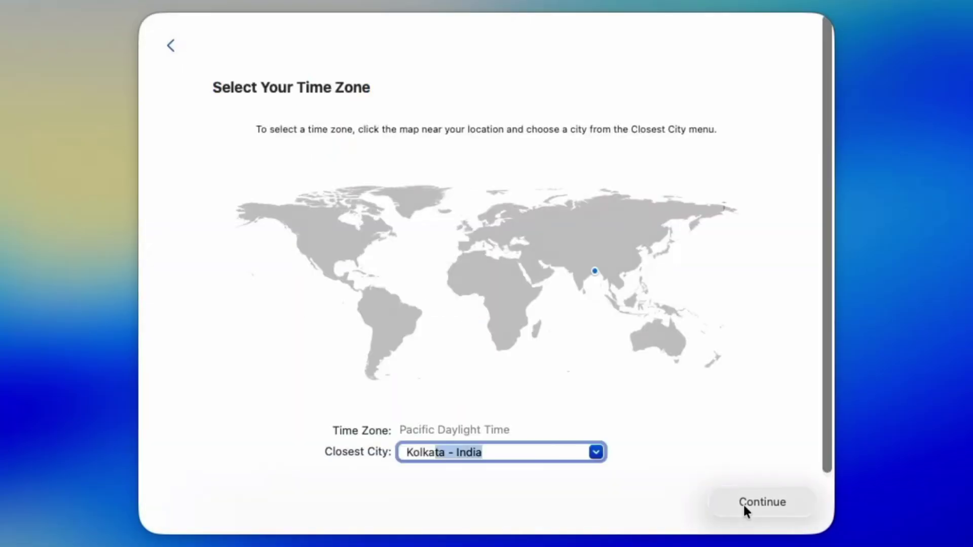
left_click(743, 503)
Skip analytics, postpone Screen Time, keep Siri enabled and decline sharing Siri audio recordings
left_click(755, 505)
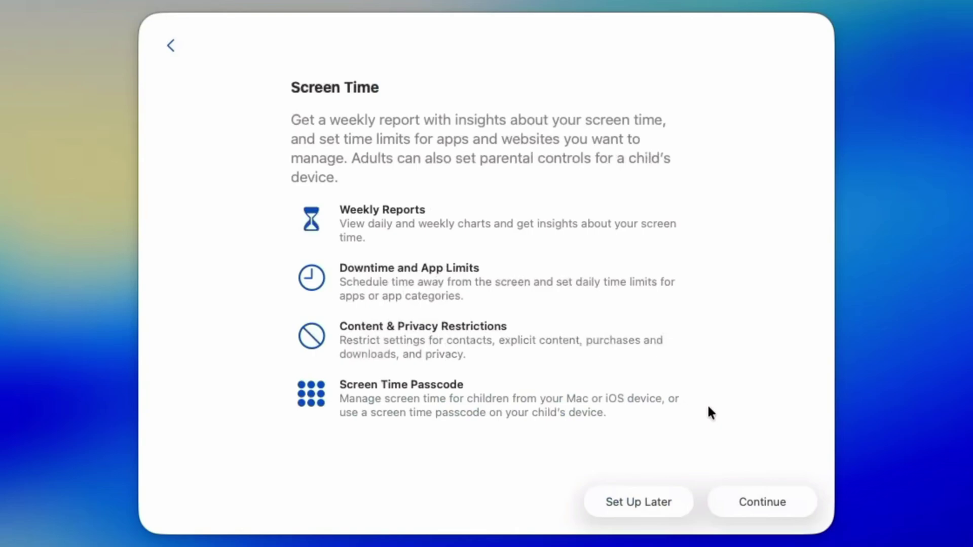
left_click(639, 503)
left_click(755, 501)
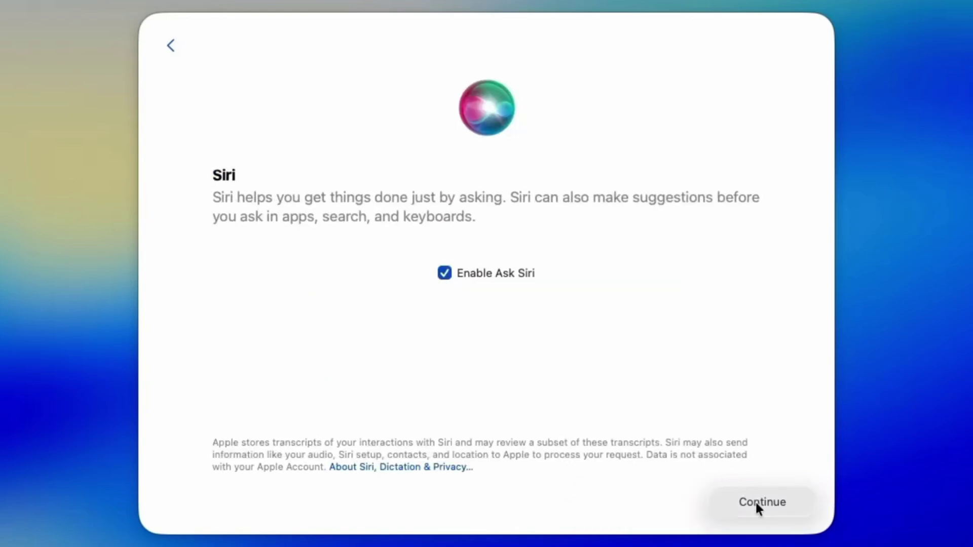
left_click(773, 504)
left_click(451, 283)
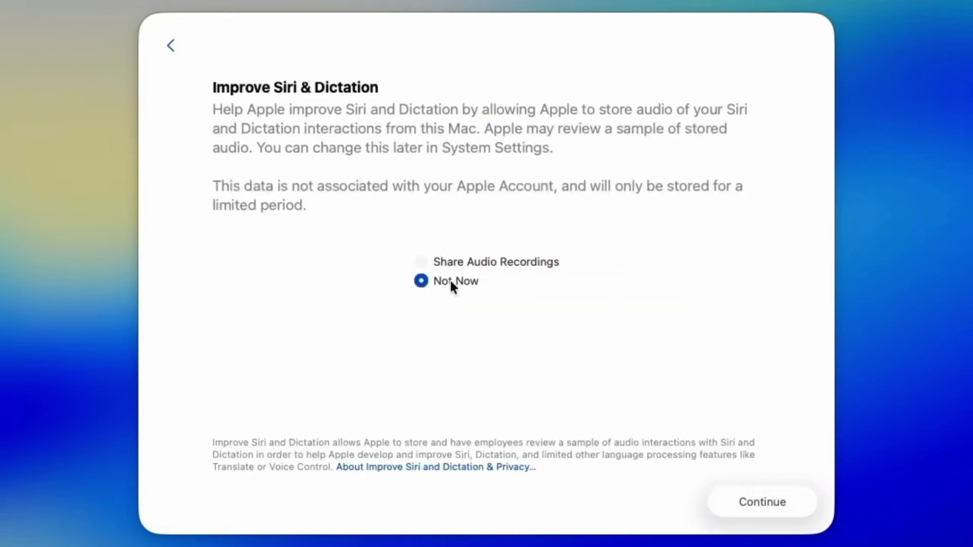
left_click(746, 501)
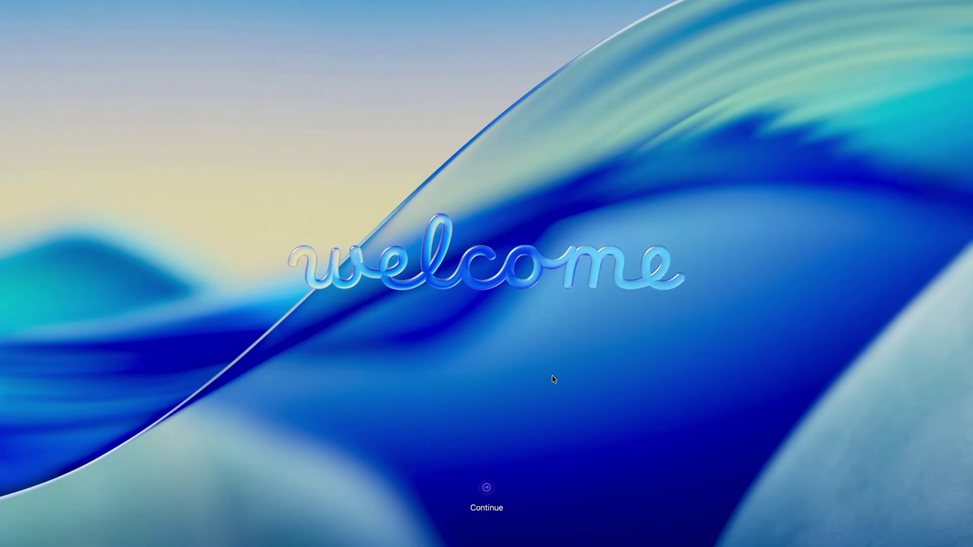
Finish setup, dismiss the keyboard identification prompt and view About This Mac
left_click(488, 488)
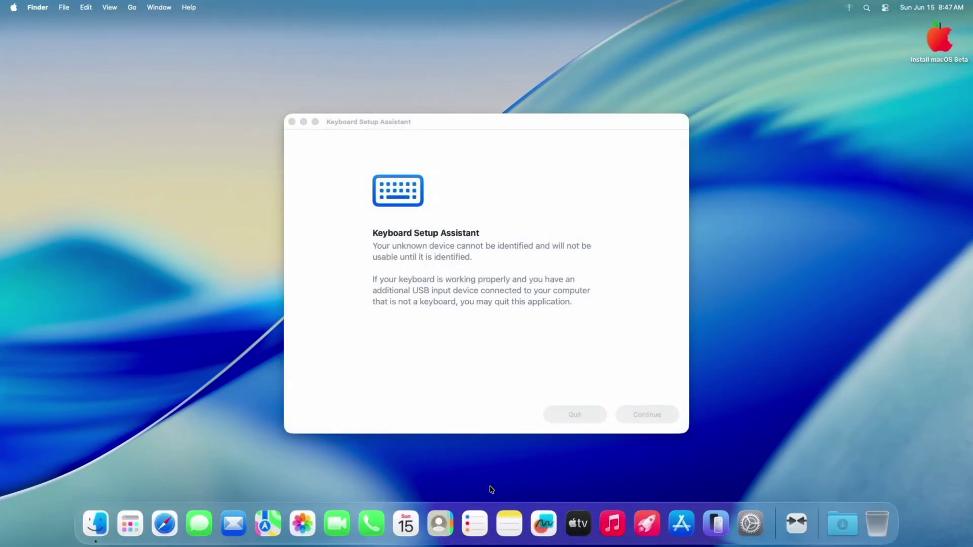
left_click(292, 122)
left_click(13, 7)
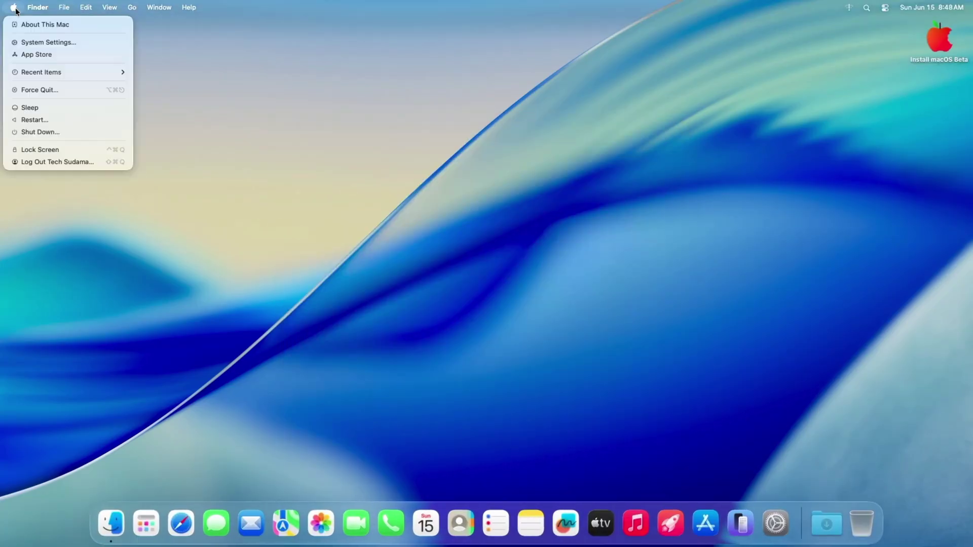
left_click(28, 25)
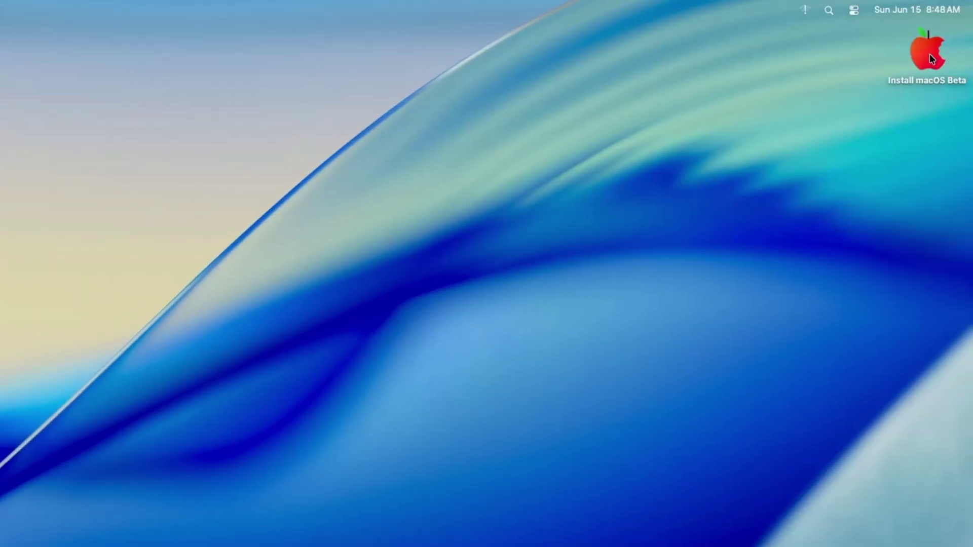
Launch OpenCore Configurator from the FILES folder on the Install macOS Beta volume
double_click(931, 55)
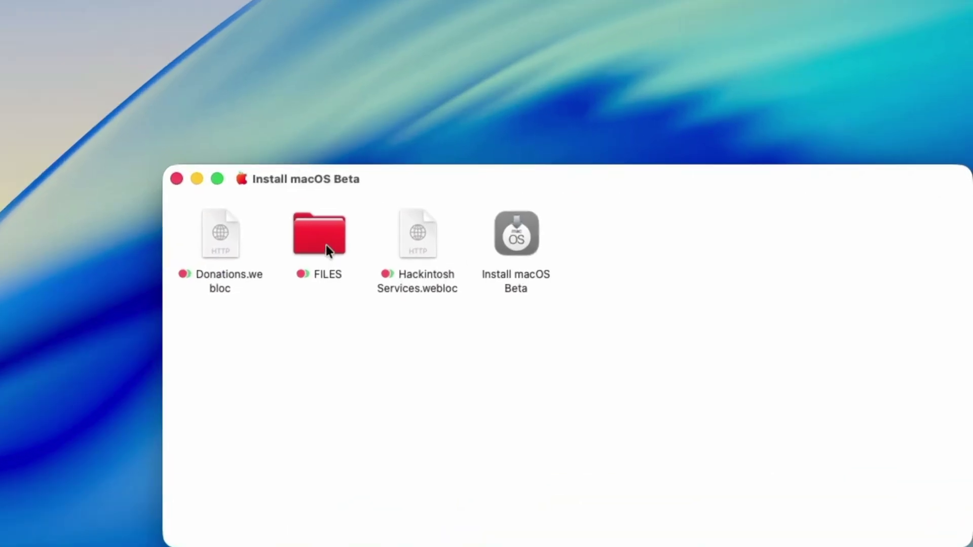
double_click(466, 281)
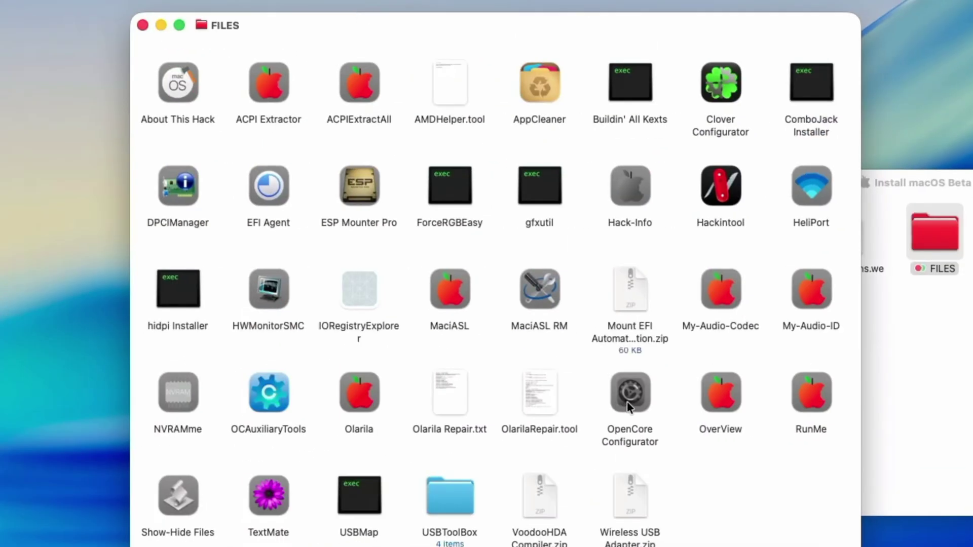
double_click(628, 400)
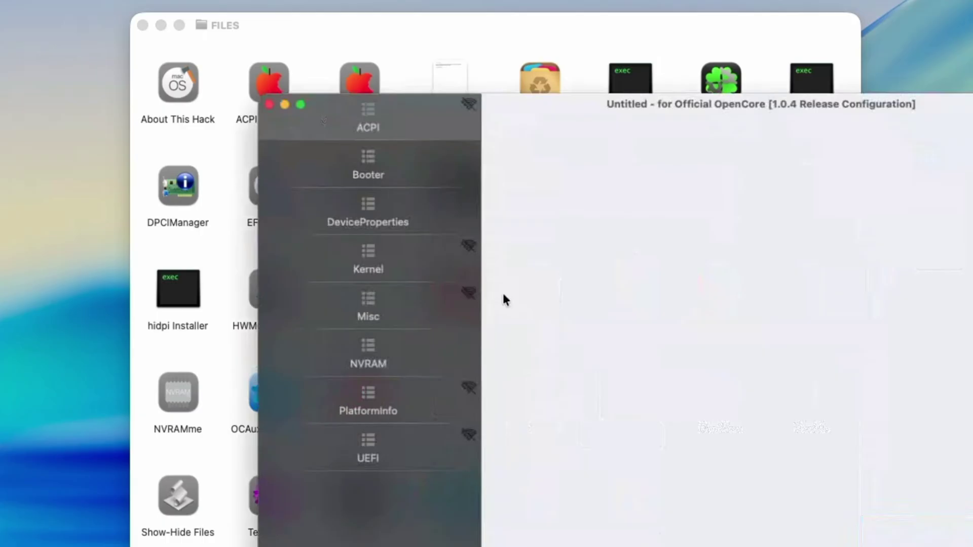
Close the FILES and Install macOS Beta windows, bringing OpenCore Configurator forward
left_click(143, 24)
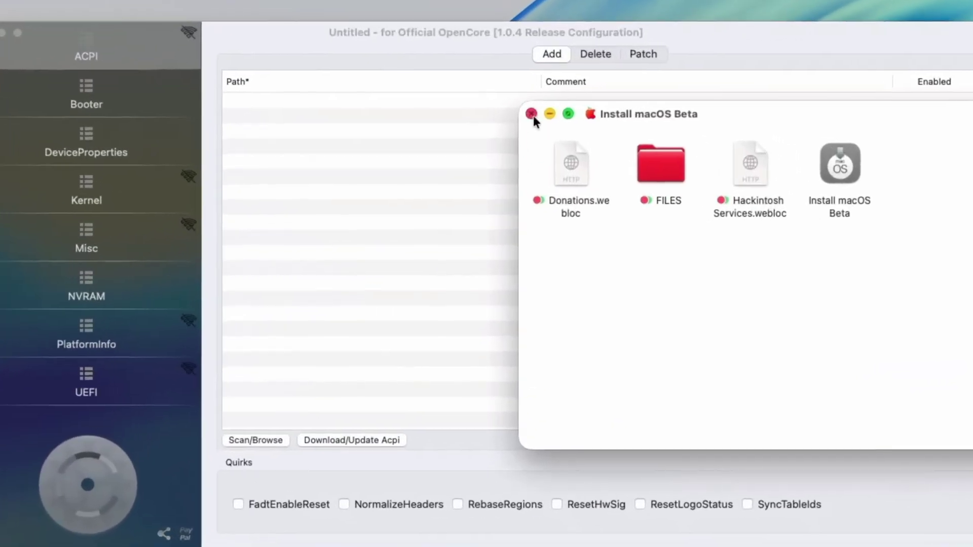
left_click(532, 113)
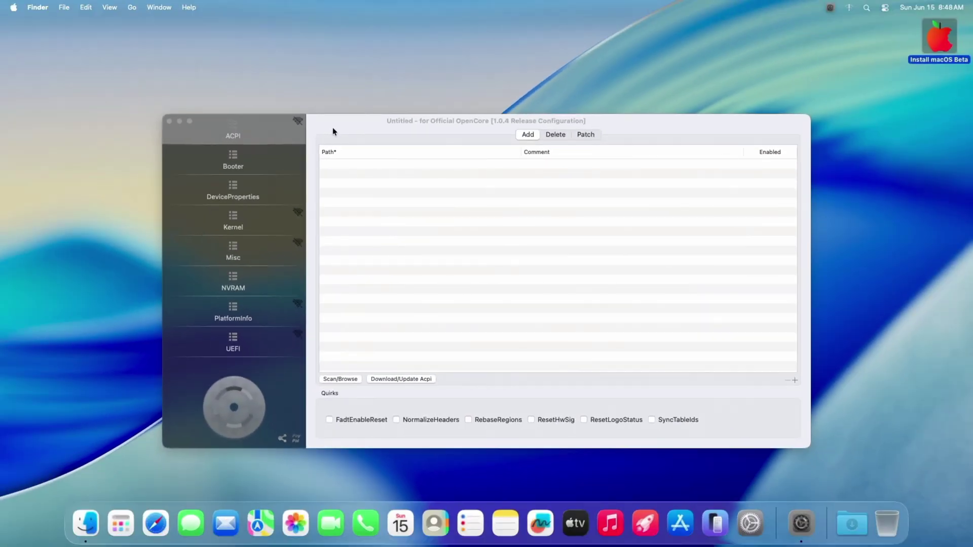
left_click(314, 114)
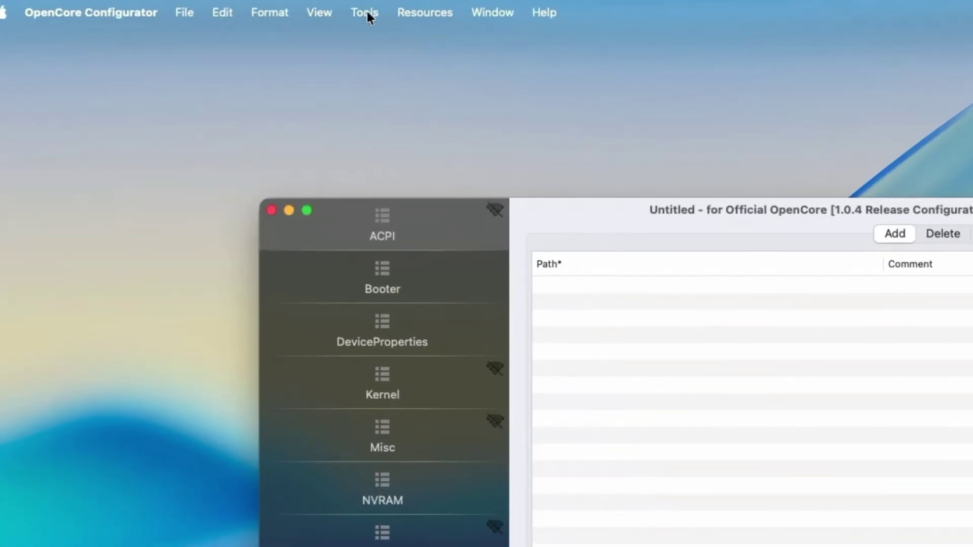
Mount the internal SSD's EFI partition disk0s1 via Tools > Mount EFI, authorizing with the account password
left_click(367, 13)
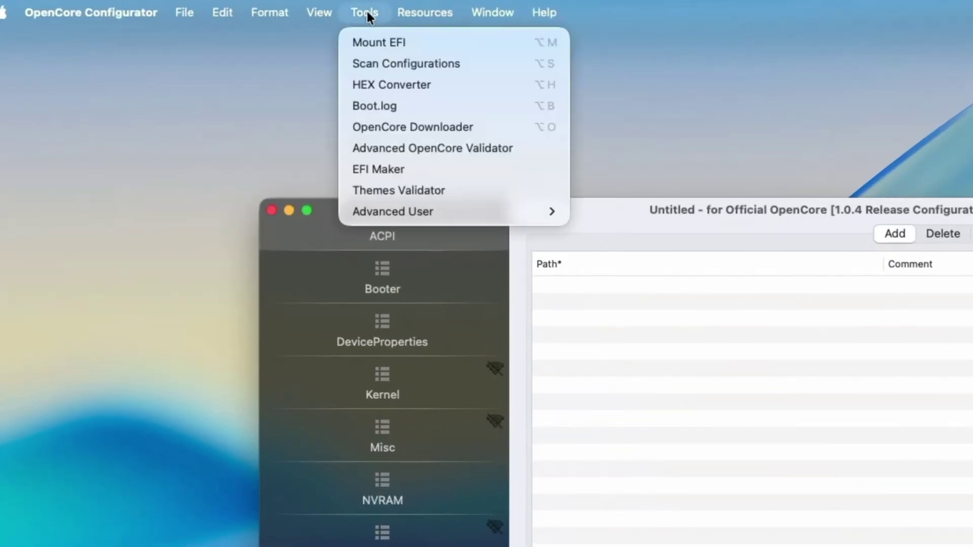
left_click(378, 41)
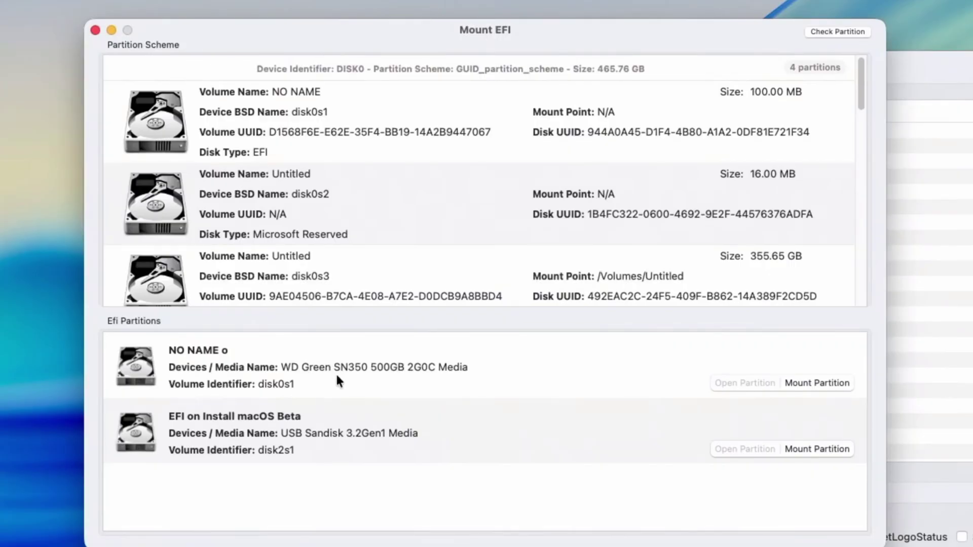
left_click(811, 381)
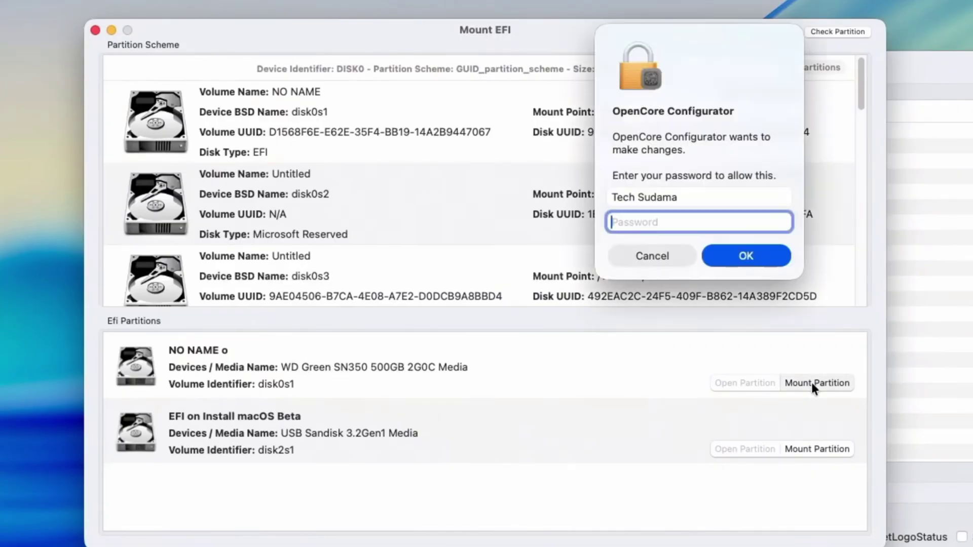
type("****")
left_click(748, 257)
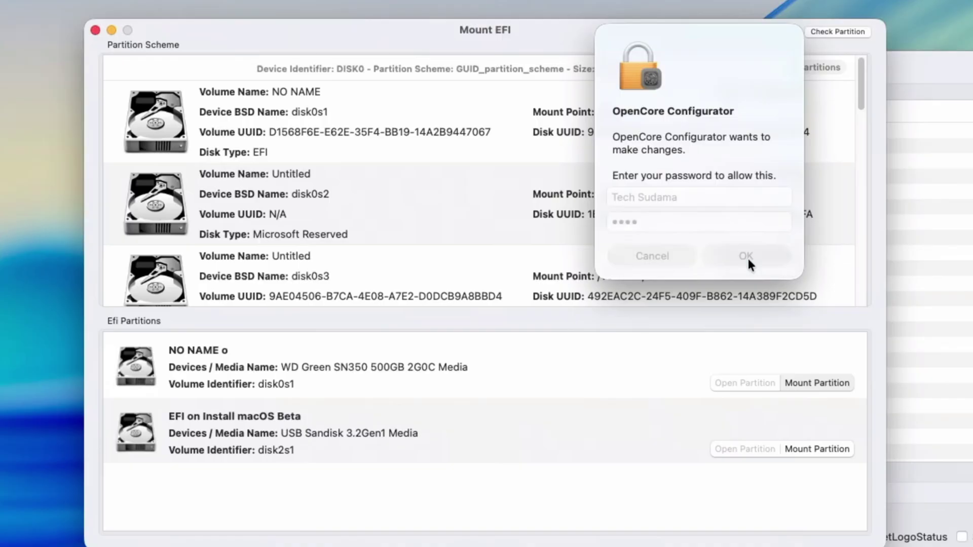
Mount the USB installer's EFI partition and open the EFI folders of both drives side by side
left_click(735, 381)
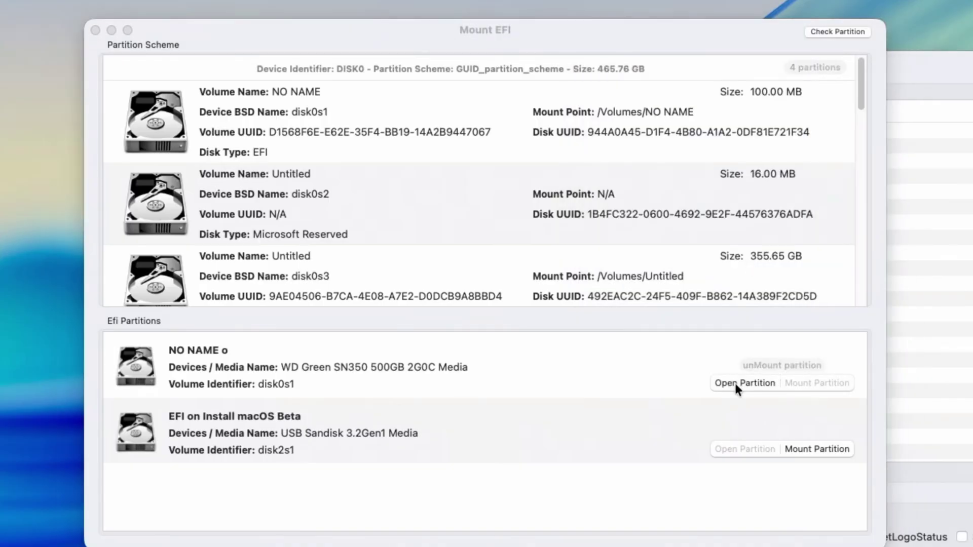
left_click_drag(702, 22, 442, 0)
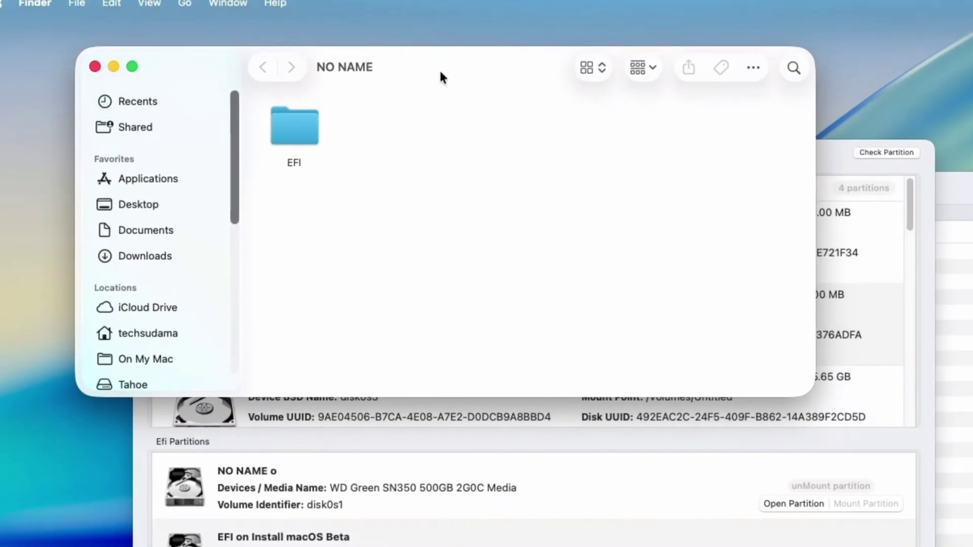
key("super+Tab")
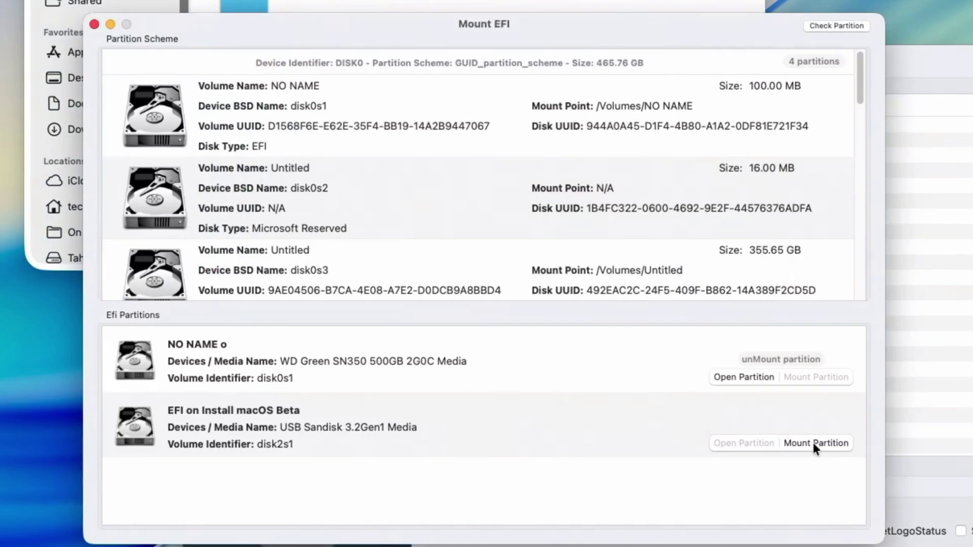
left_click(813, 442)
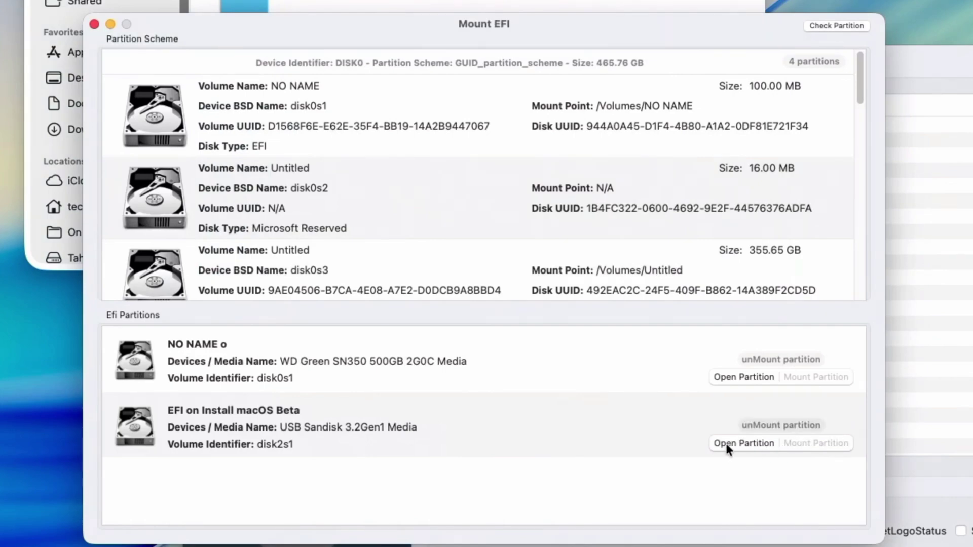
left_click(726, 443)
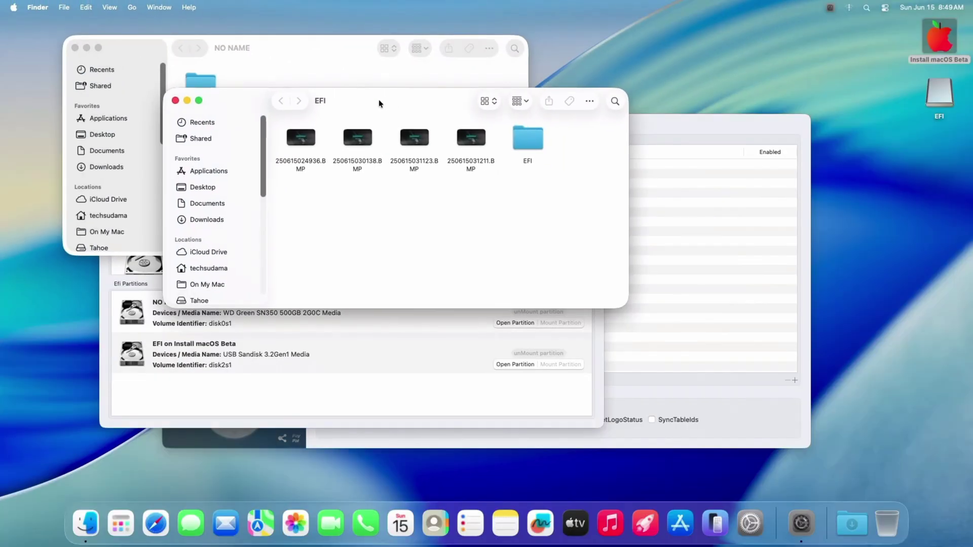
left_click_drag(473, 99, 694, 273)
double_click(847, 308)
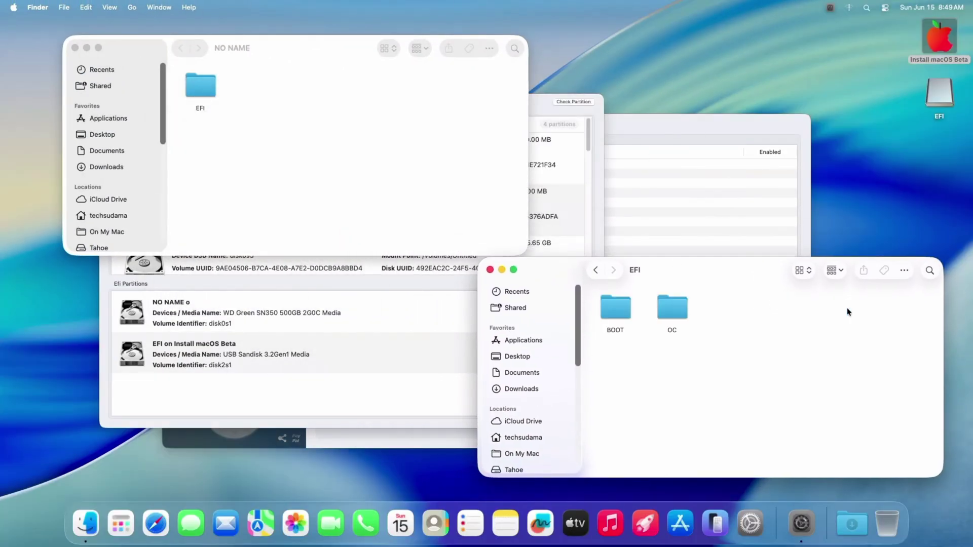
double_click(195, 87)
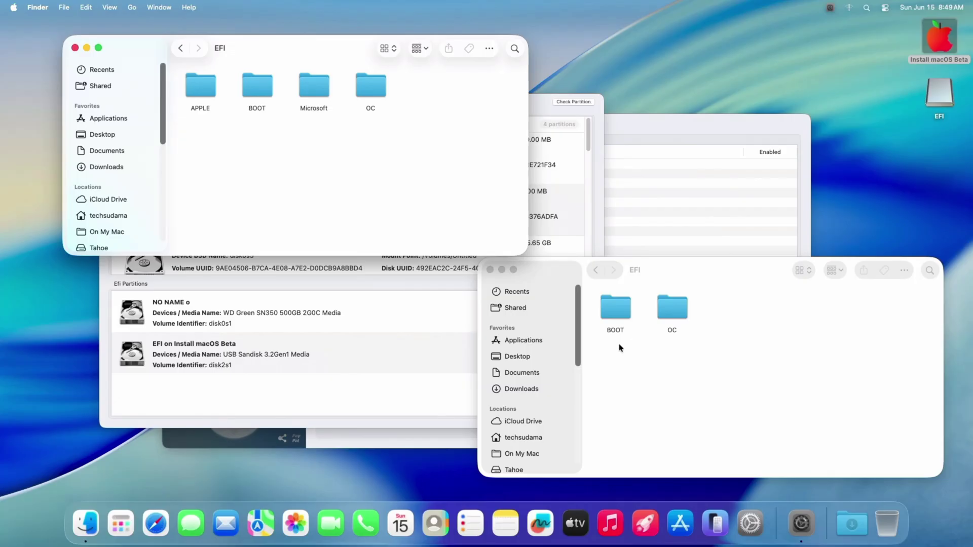
Copy BOOT and OC from the USB EFI into the internal EFI, replacing existing folders, then close both windows
left_click_drag(609, 348, 669, 332)
right_click(669, 330)
left_click(678, 386)
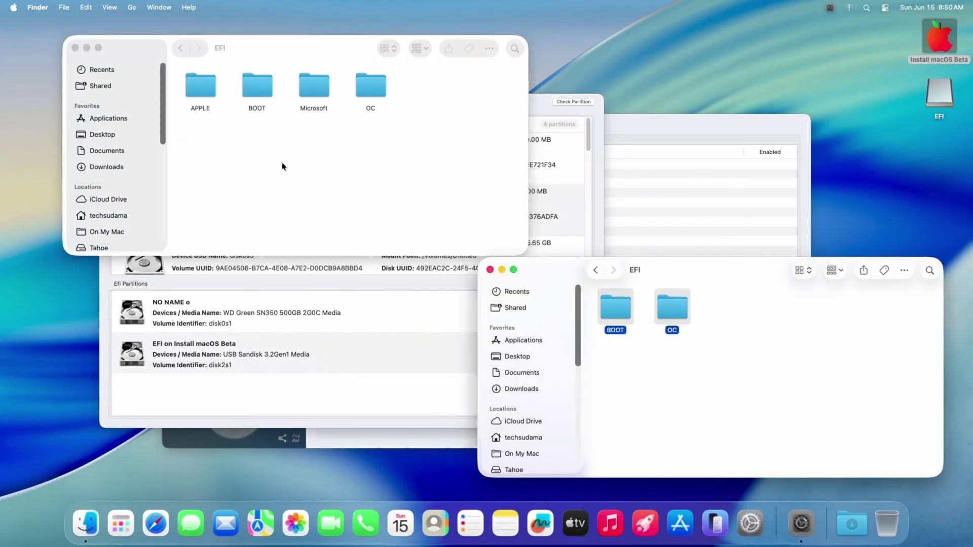
left_click(282, 162)
right_click(283, 164)
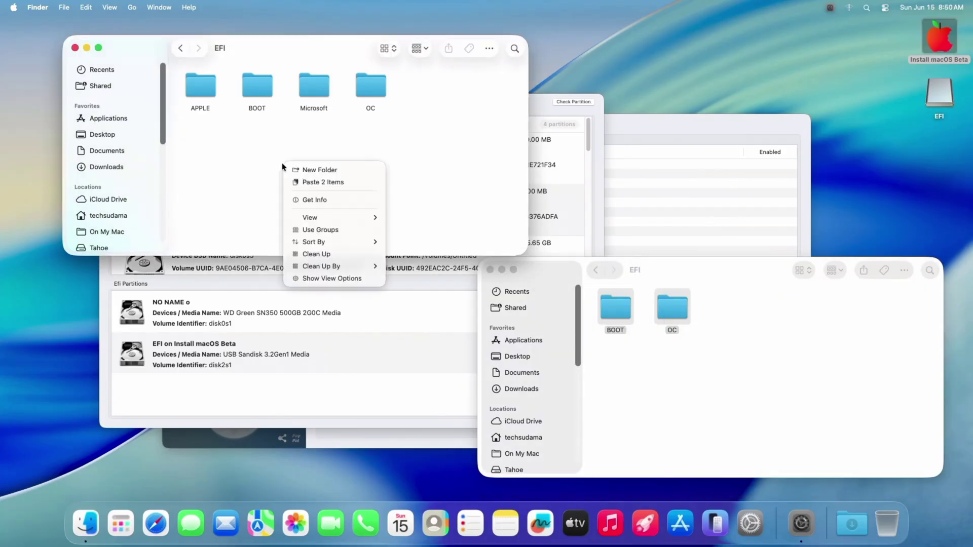
left_click(310, 184)
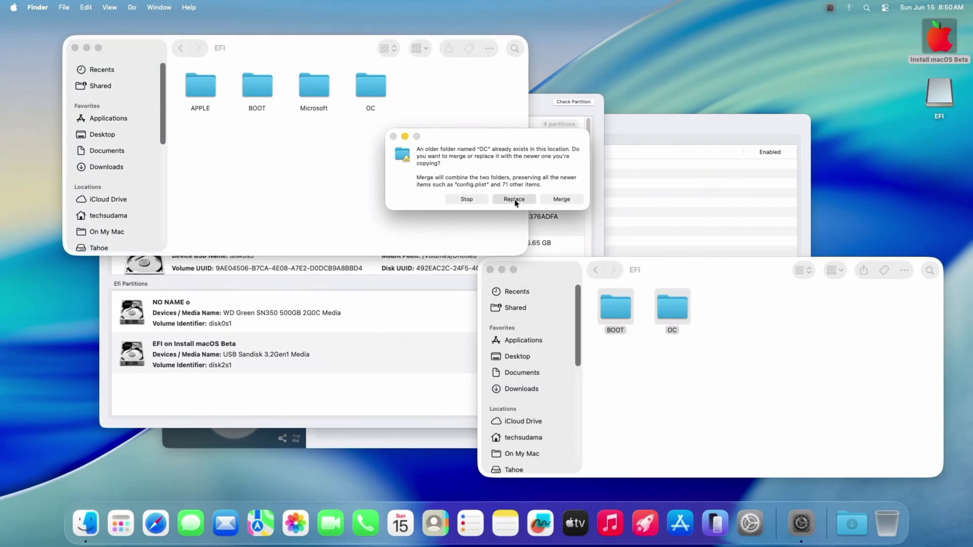
left_click(514, 195)
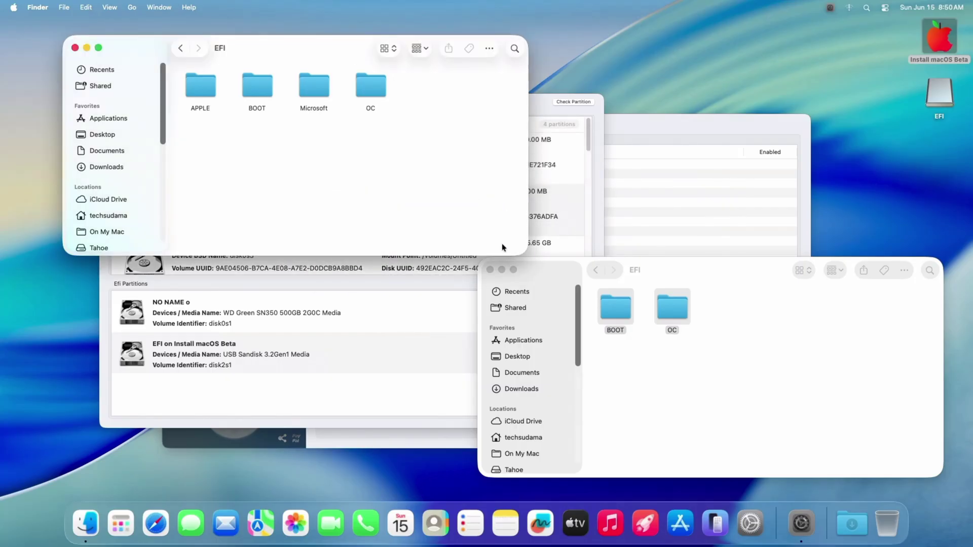
left_click(496, 270)
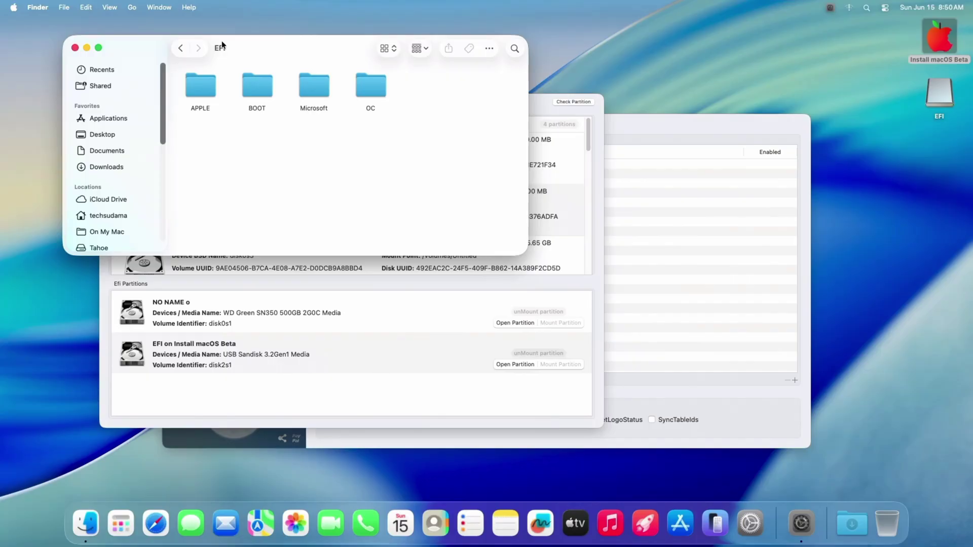
left_click(76, 48)
Close the partition tool and configurator, then restart the Mac into Windows
left_click(109, 101)
left_click(170, 121)
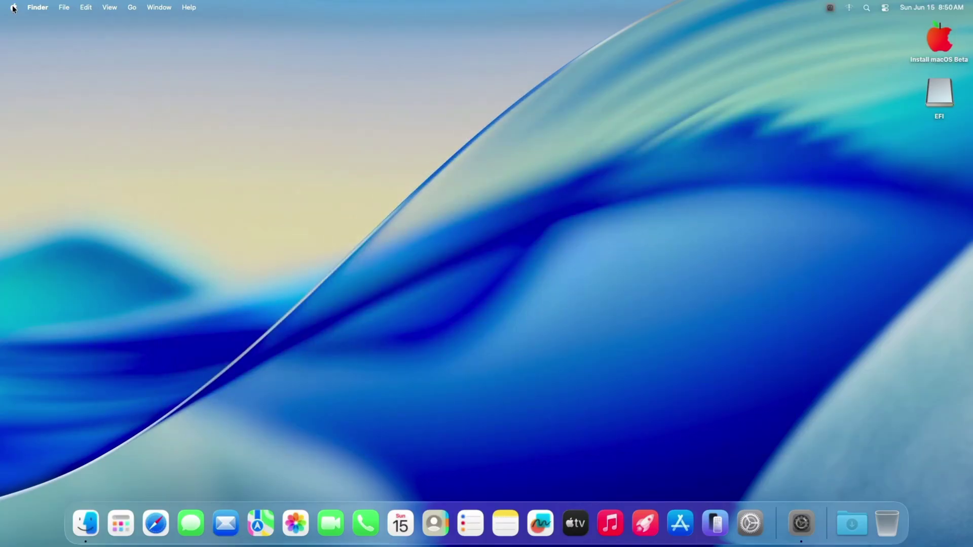
left_click(14, 9)
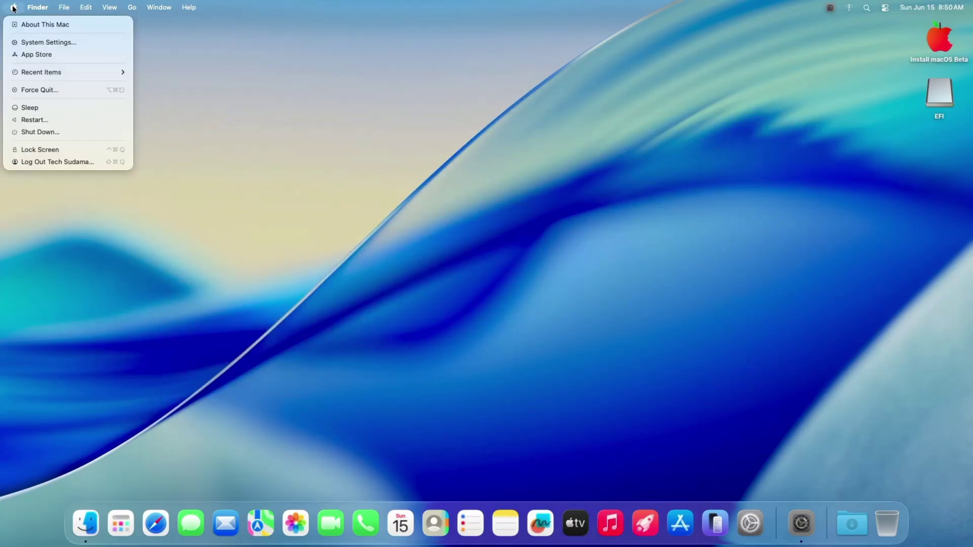
left_click(32, 115)
left_click(524, 224)
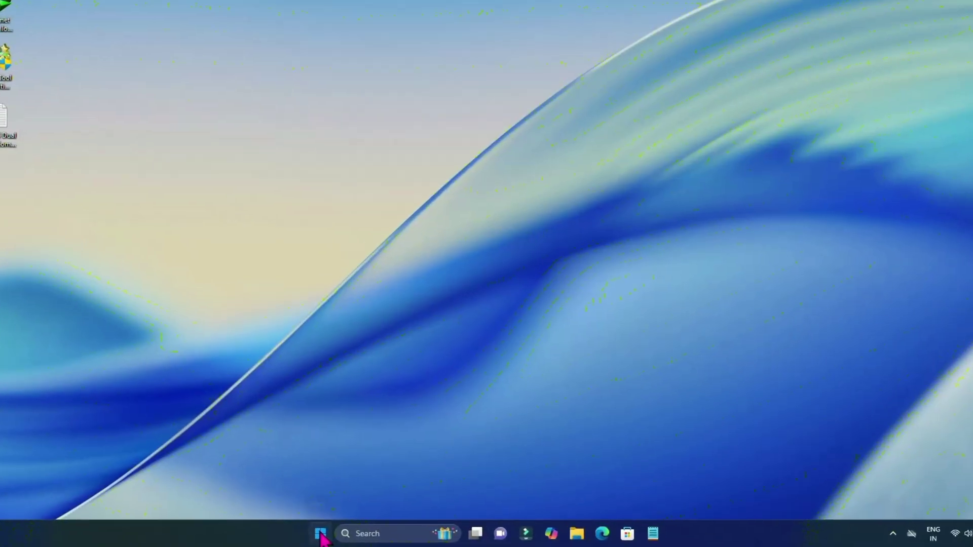
In an administrator Command Prompt, run bcdedit /set {bootmgr} path \efi\boot\bootx64.efi
left_click(321, 534)
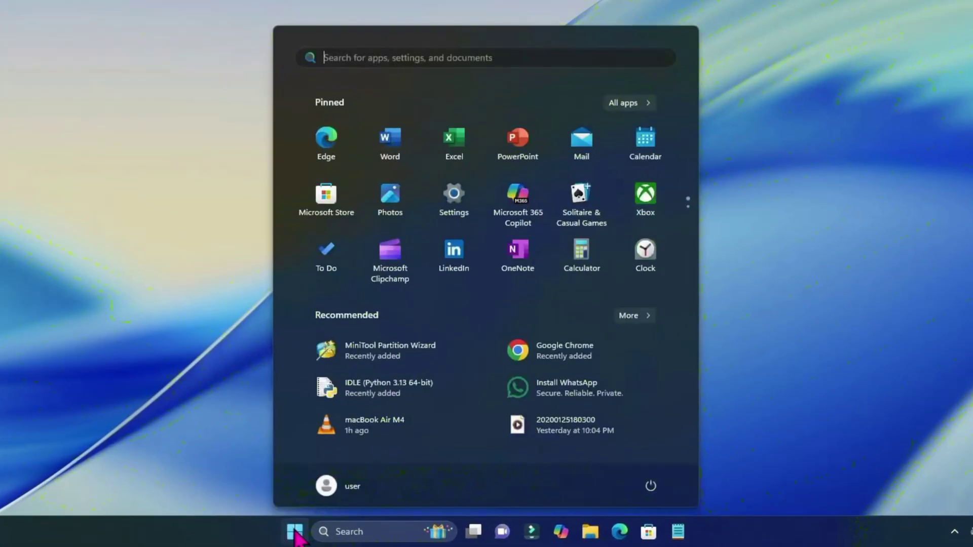
type("cmd")
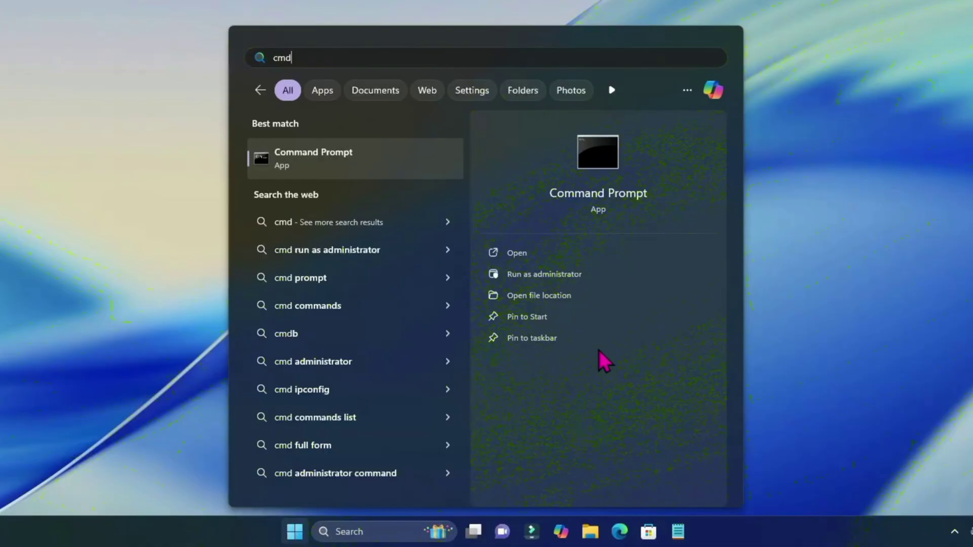
left_click(551, 275)
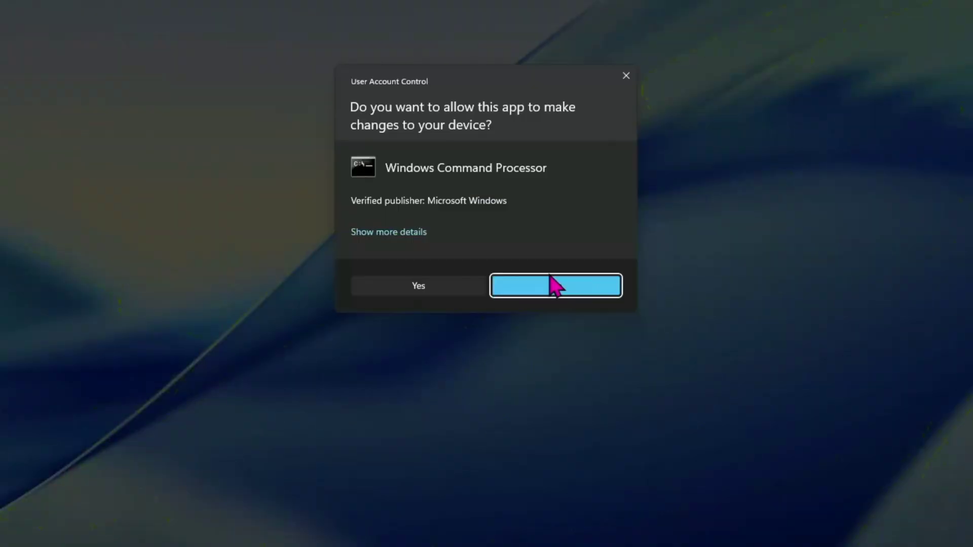
left_click(419, 286)
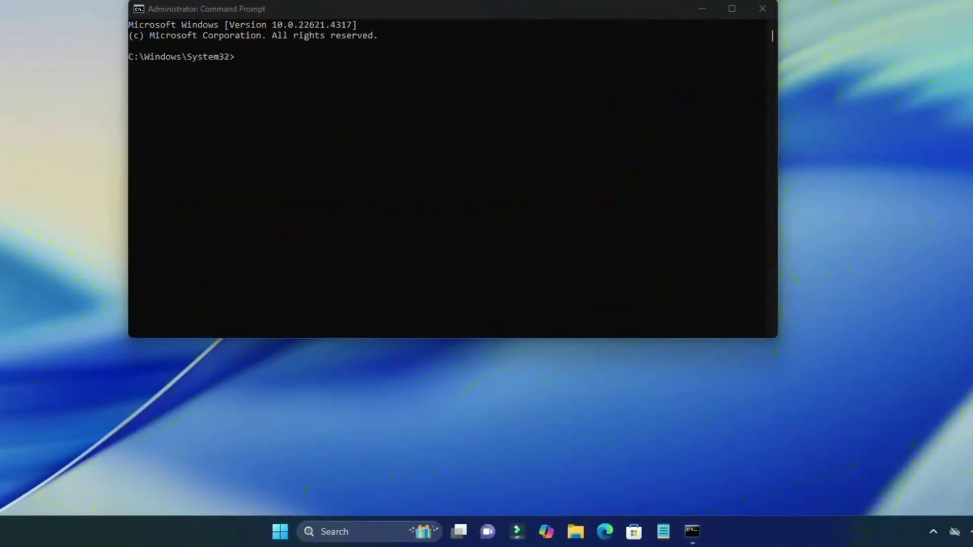
key("alt+Tab")
key("alt+Tab")
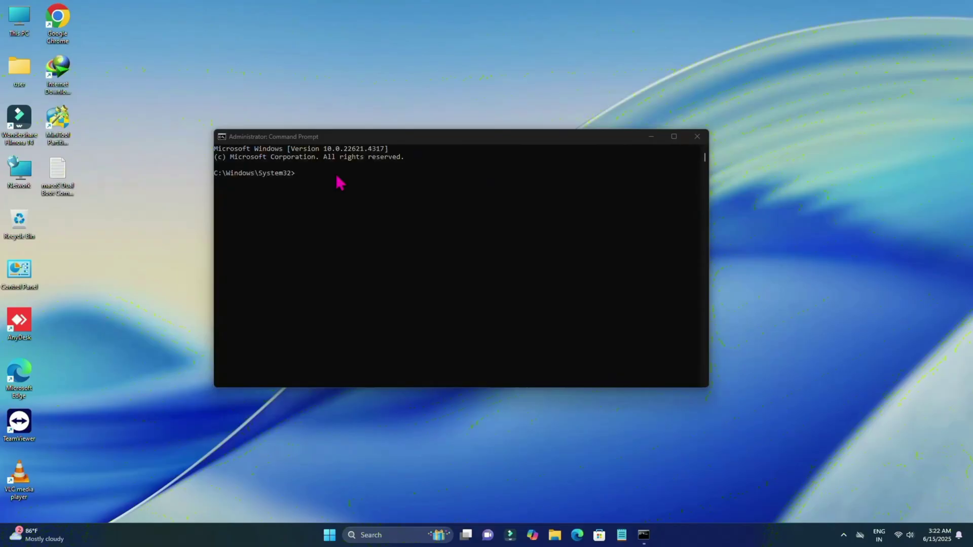
key("ctrl+v")
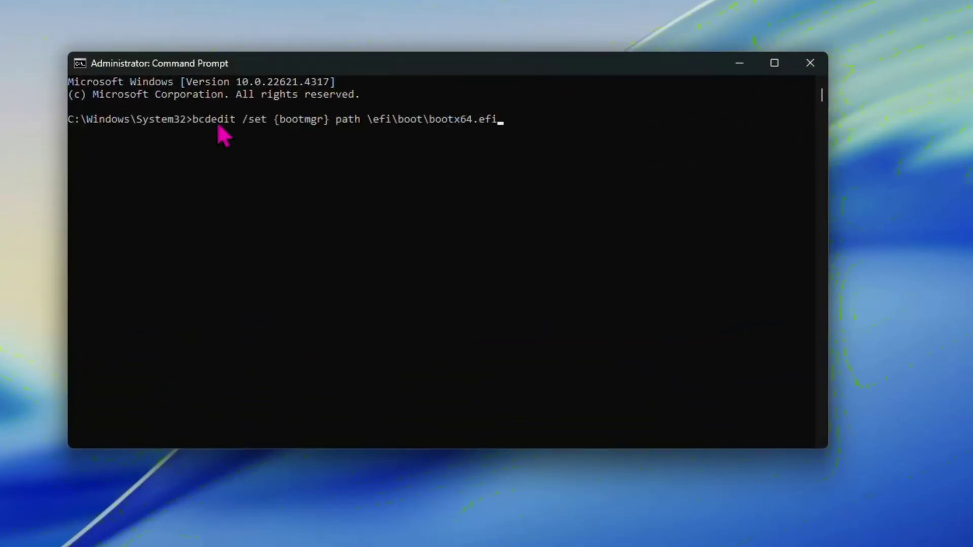
key("Return")
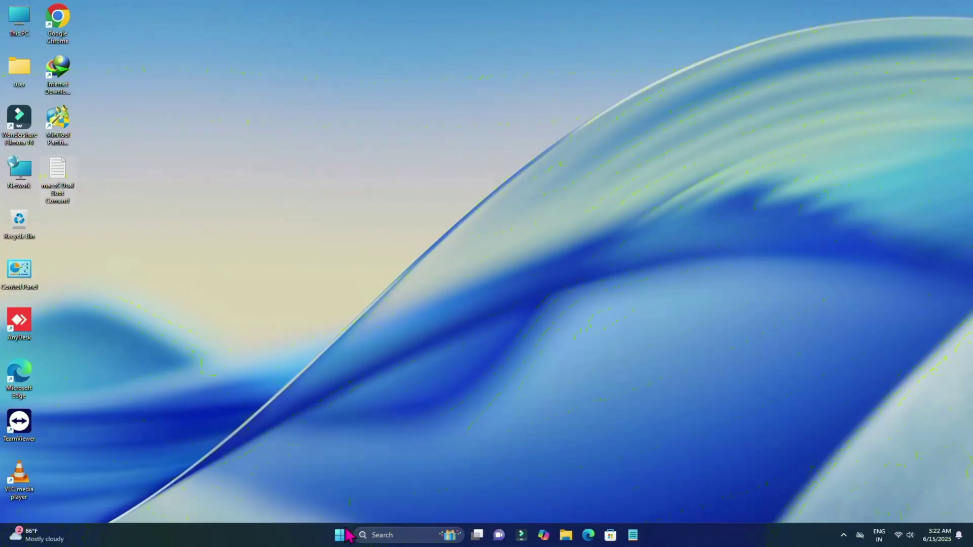
Restart Windows into the OpenCore picker and toggle the selection between Windows and Tahoe
left_click(341, 535)
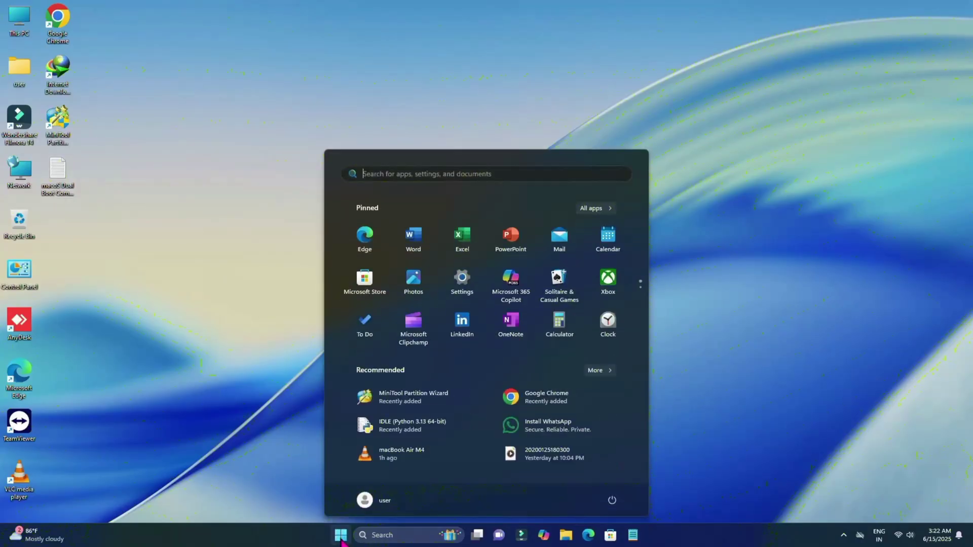
key("super+e")
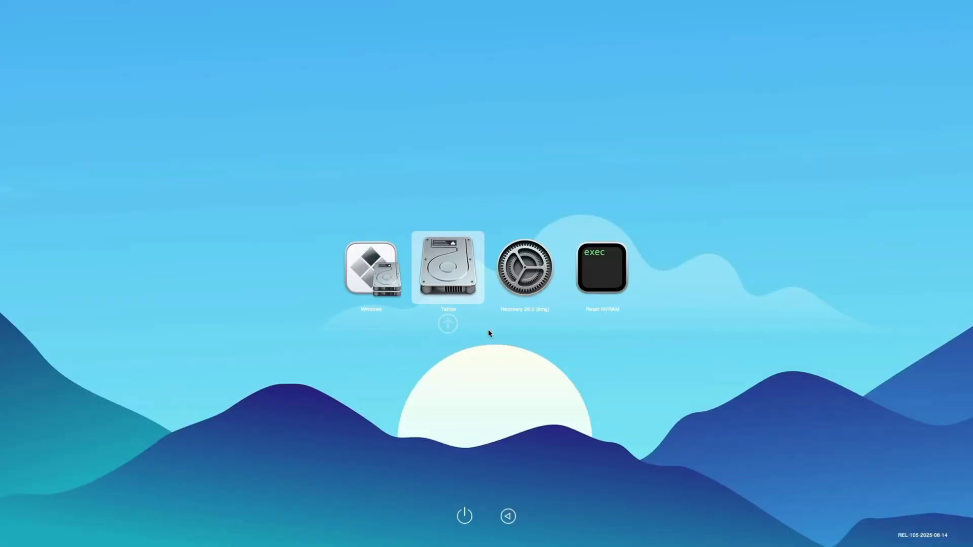
key("Left")
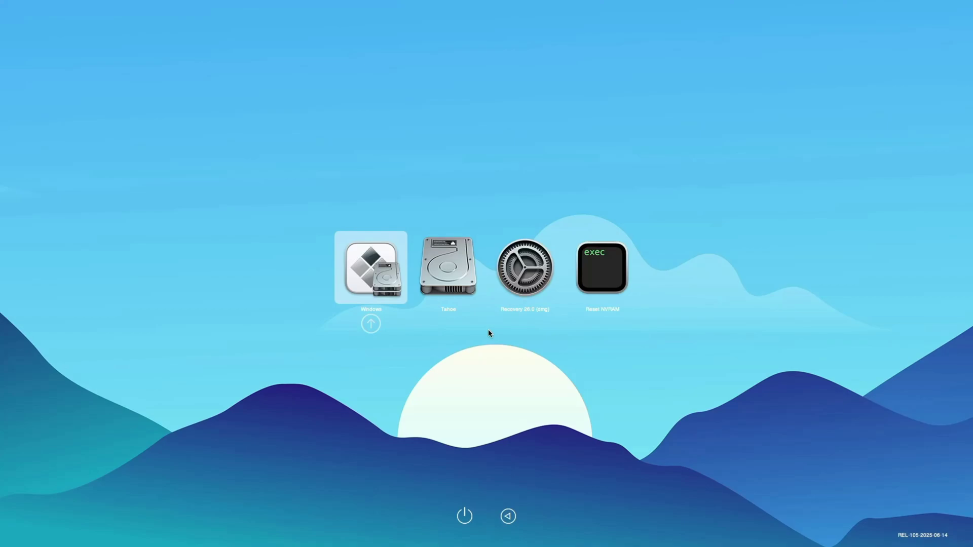
key("Right")
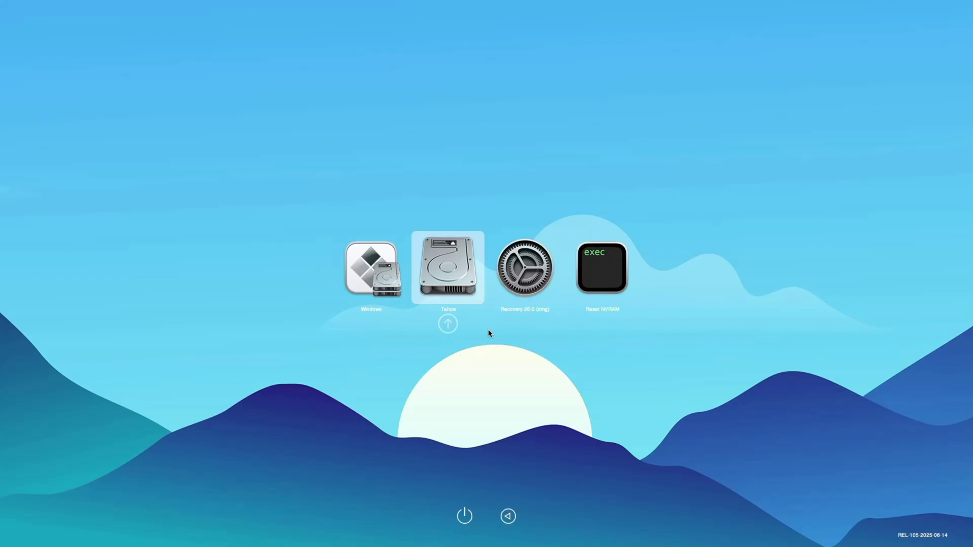
key("Left")
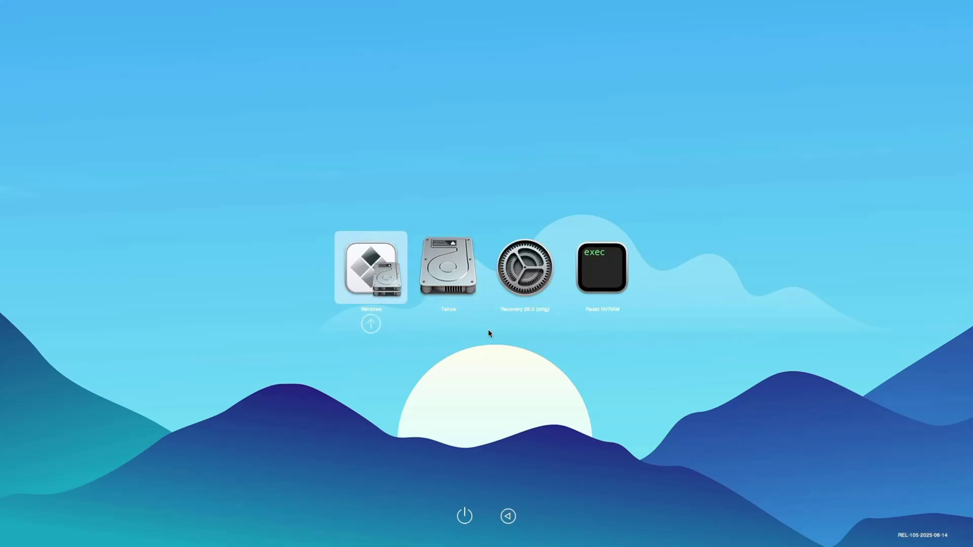
key("Right")
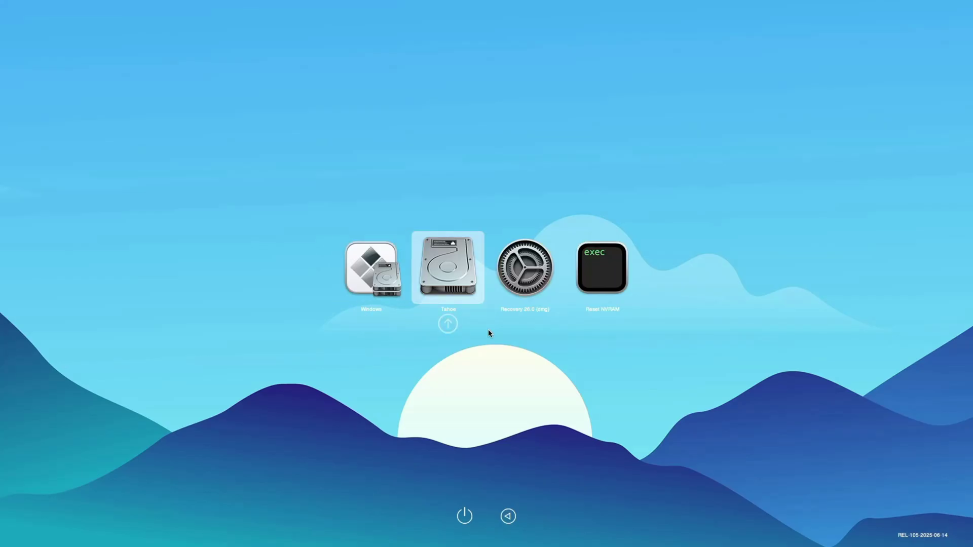